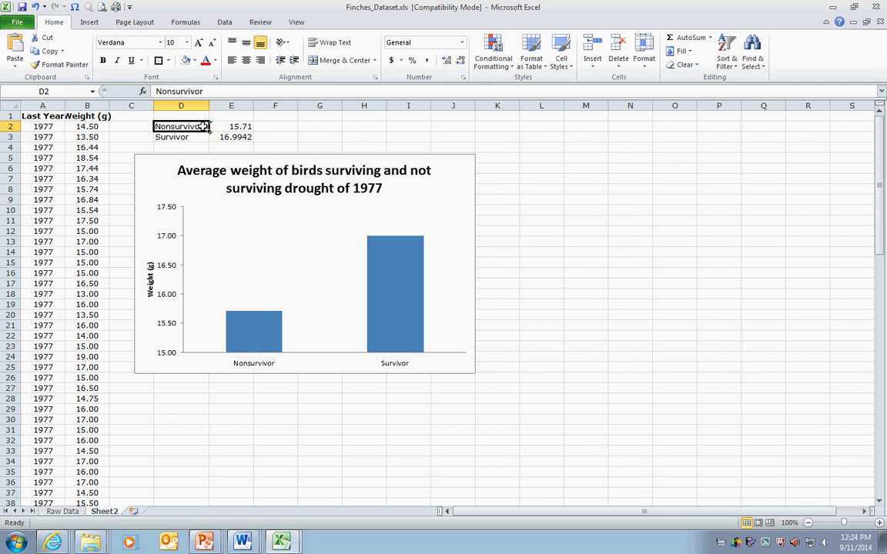
- Change the row labels in D2 and D3 to the plurals "Nonsurvivors" and "Survivors"
left_click(213, 92)
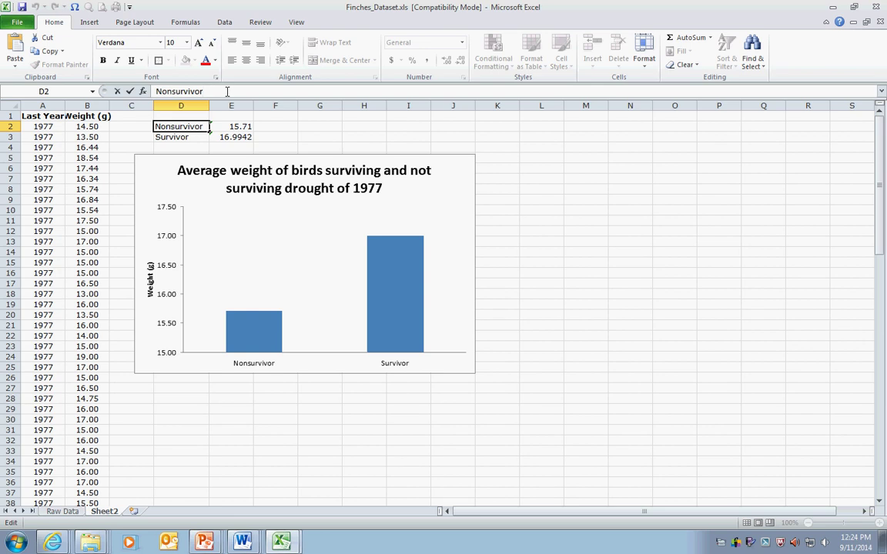
type("s")
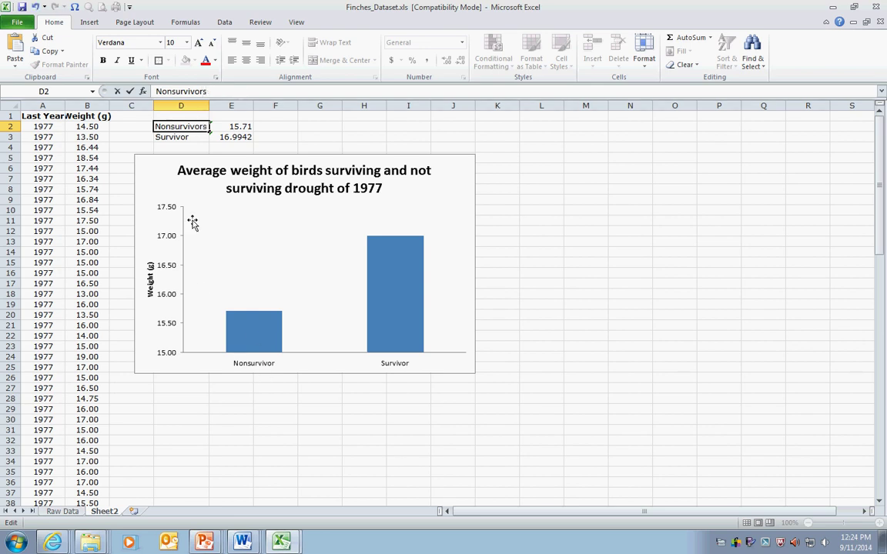
left_click(186, 138)
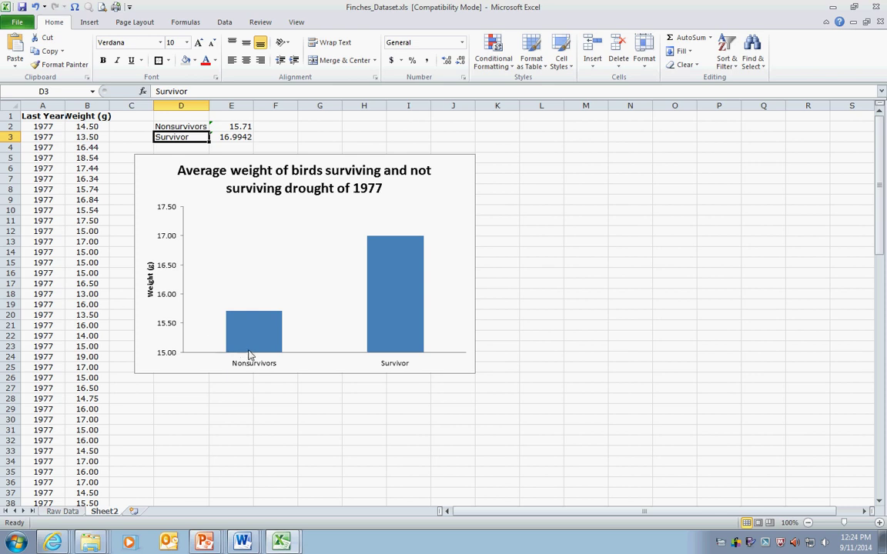
mouse_move(255, 321)
double_click(194, 137)
type("s")
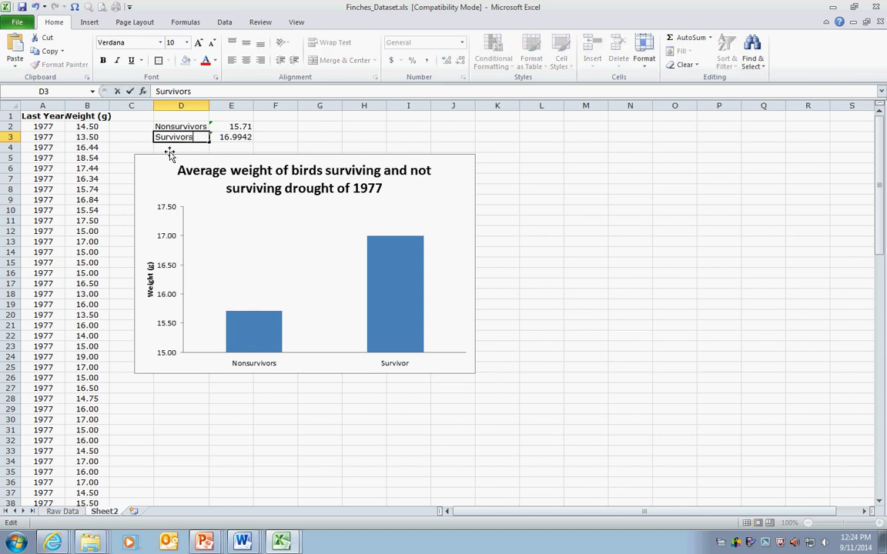
left_click(252, 241)
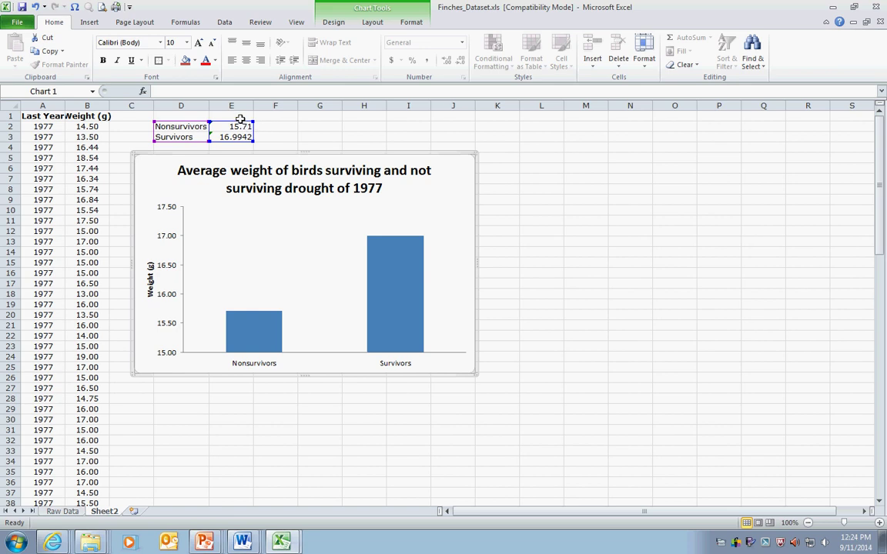
- Add the column headings "Mean", "SD" and "95% CI" in cells E1 to G1 of the summary table
left_click(239, 115)
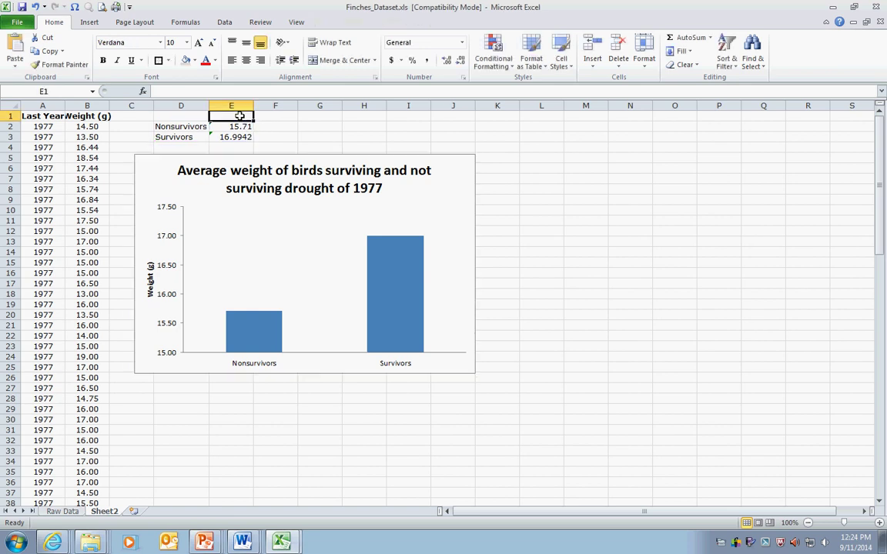
type("Mean")
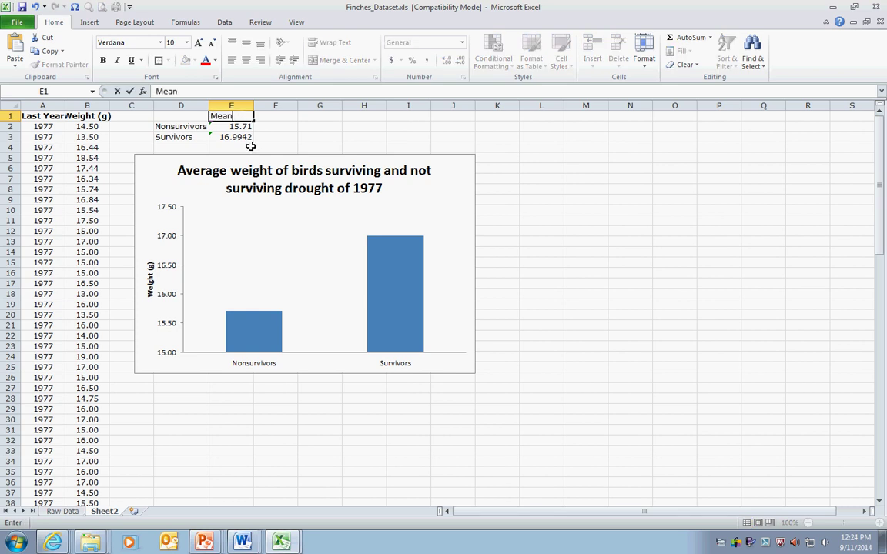
left_click(248, 146)
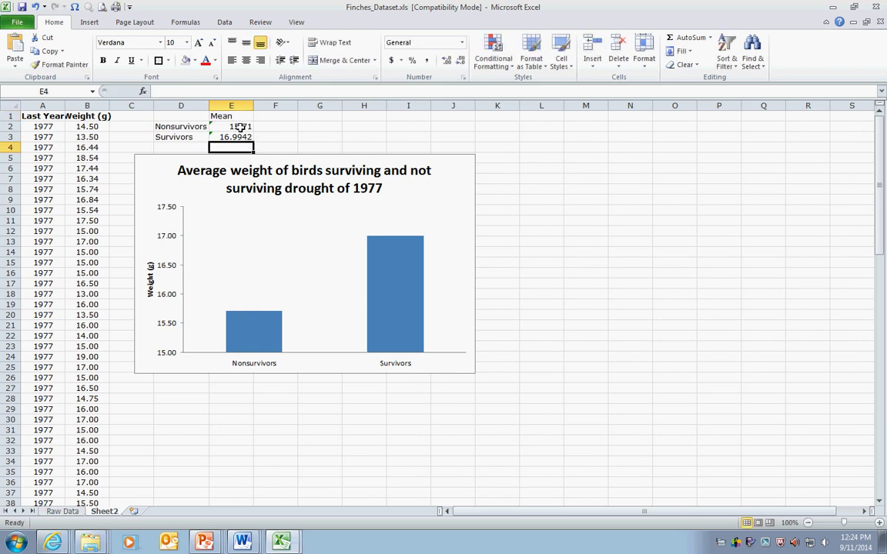
left_click(284, 115)
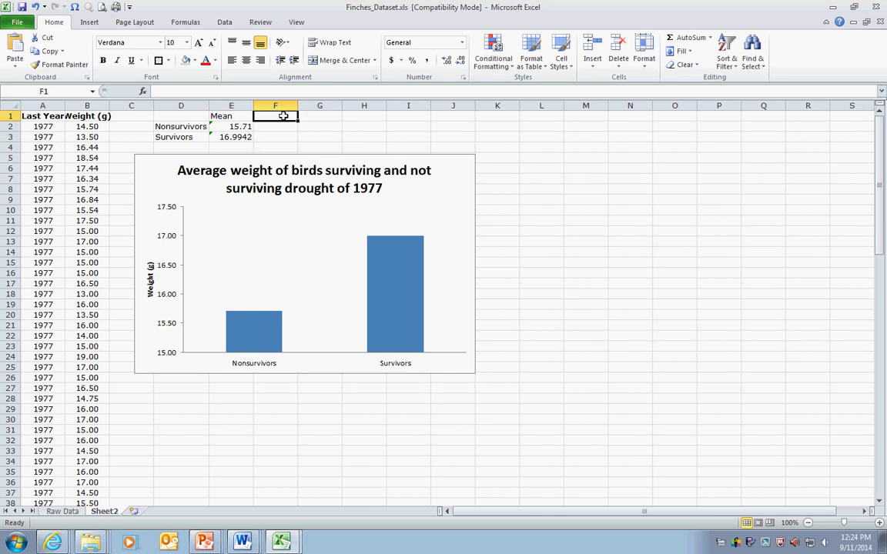
type("SD")
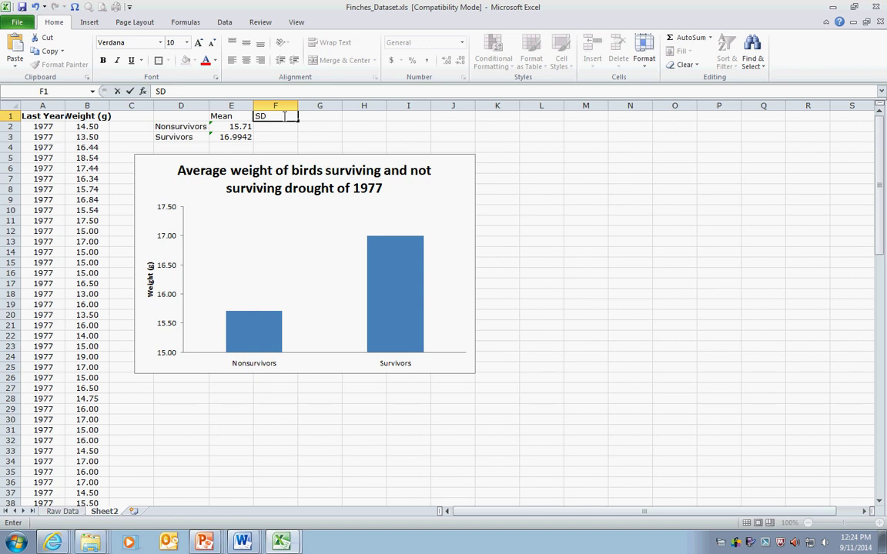
key("Tab")
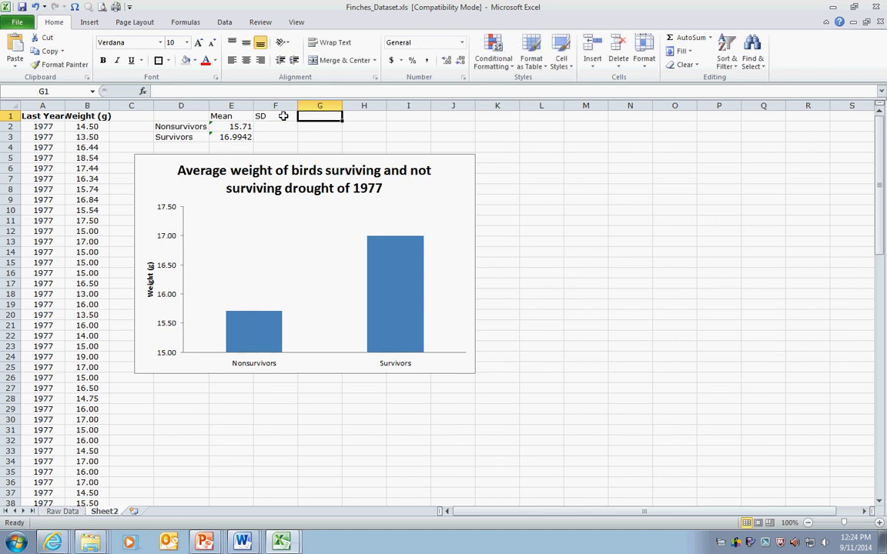
type("95% CI")
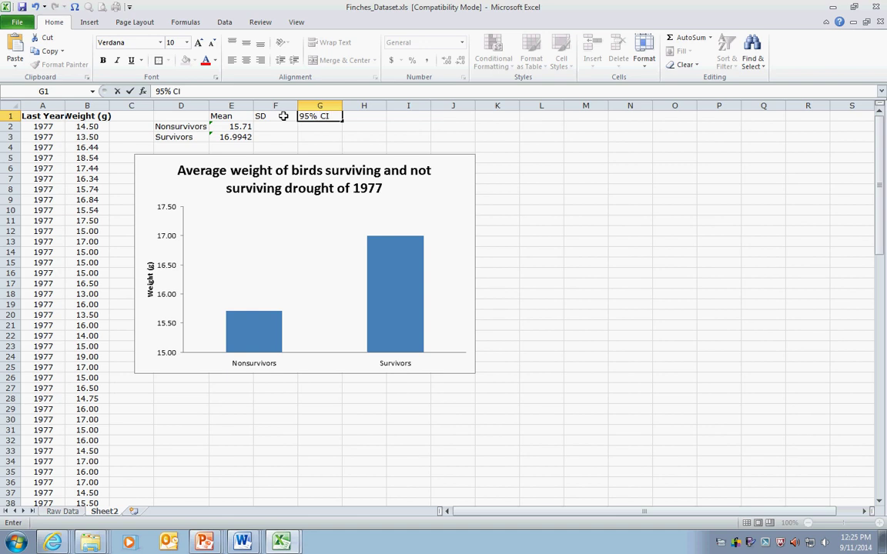
- Find a standard deviation function and calculate the nonsurvivors' SD in F2 with STDEV over the weights B2:B51
left_click(276, 127)
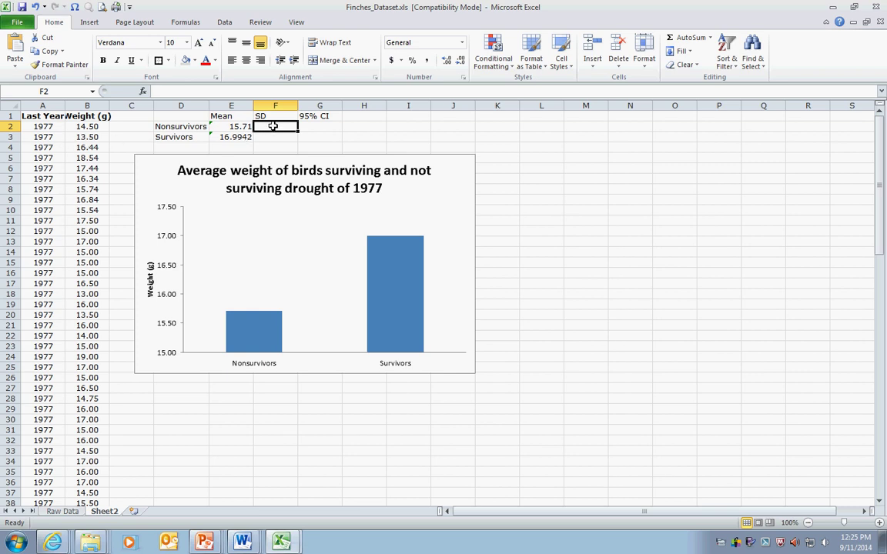
left_click(711, 38)
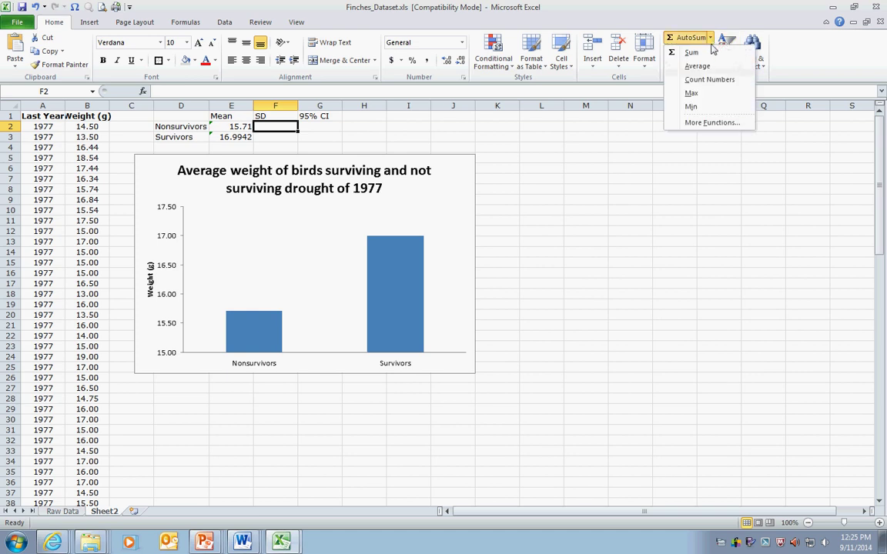
left_click(710, 123)
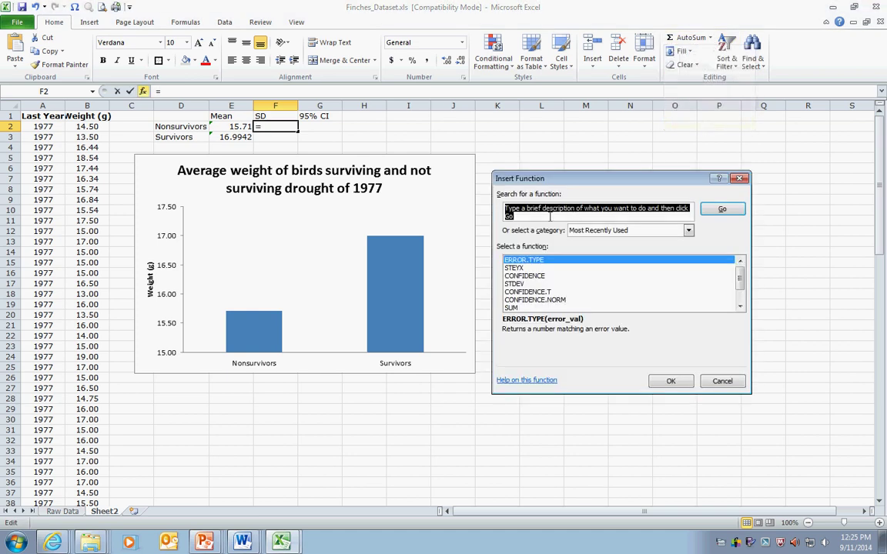
type("standard")
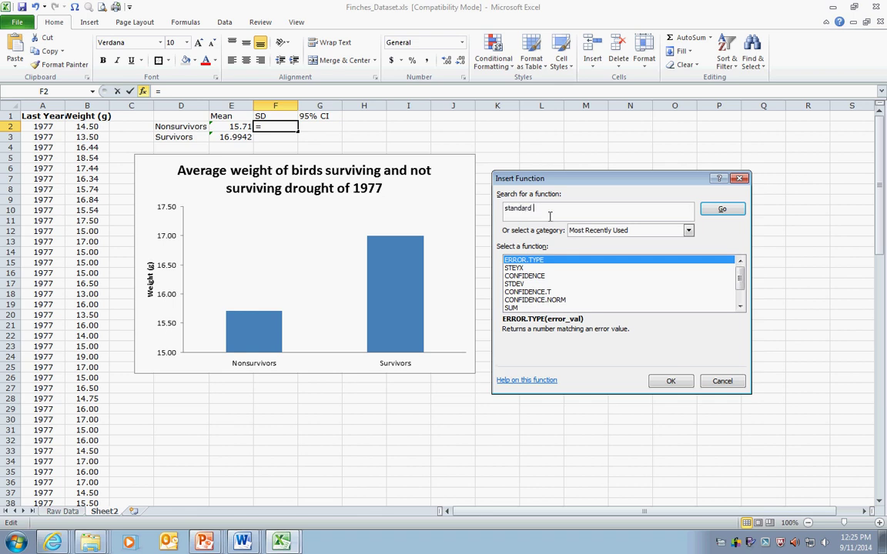
key("Return")
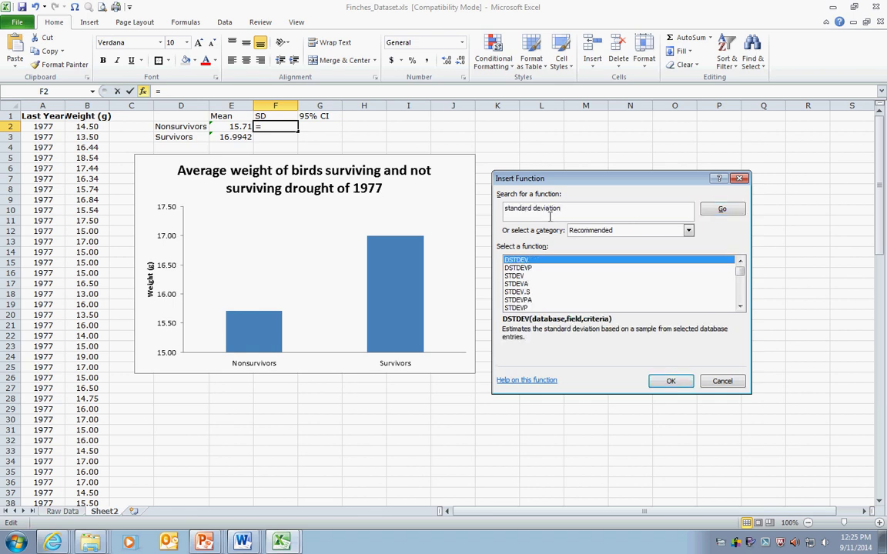
left_click(518, 278)
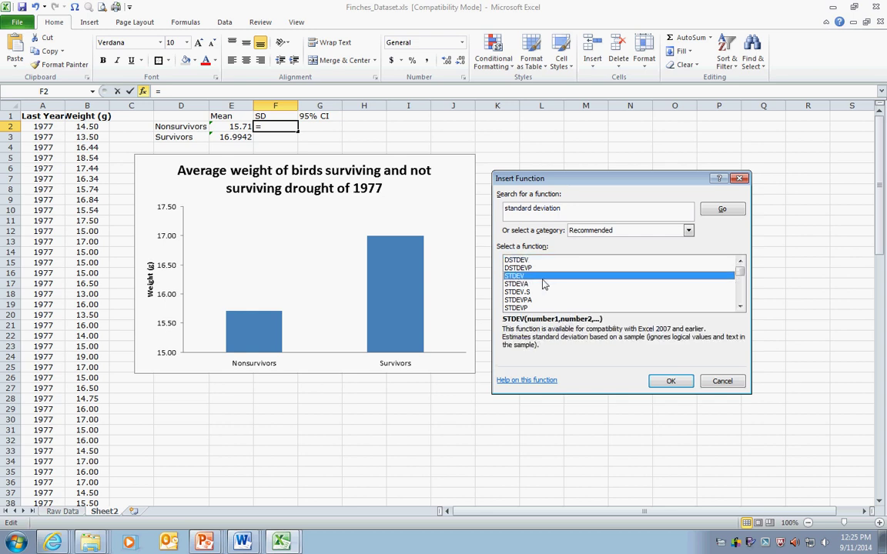
left_click(672, 382)
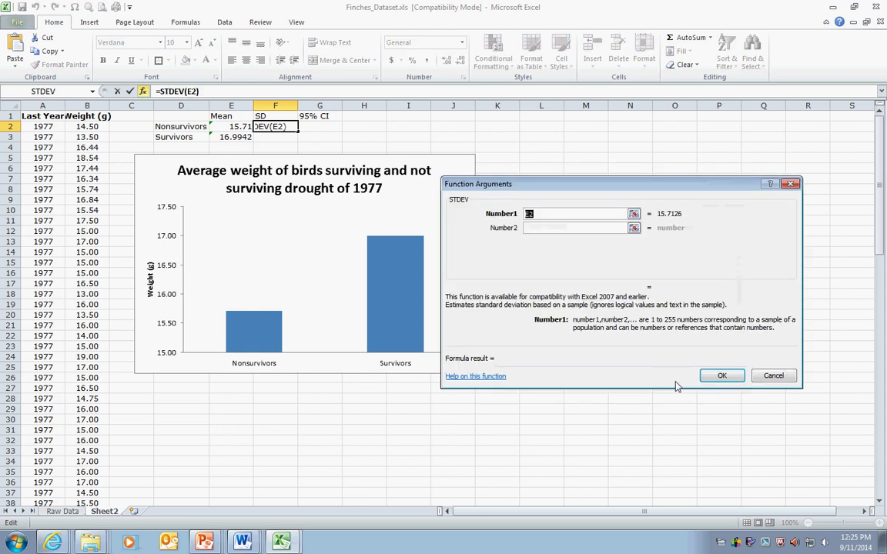
left_click_drag(584, 189, 628, 154)
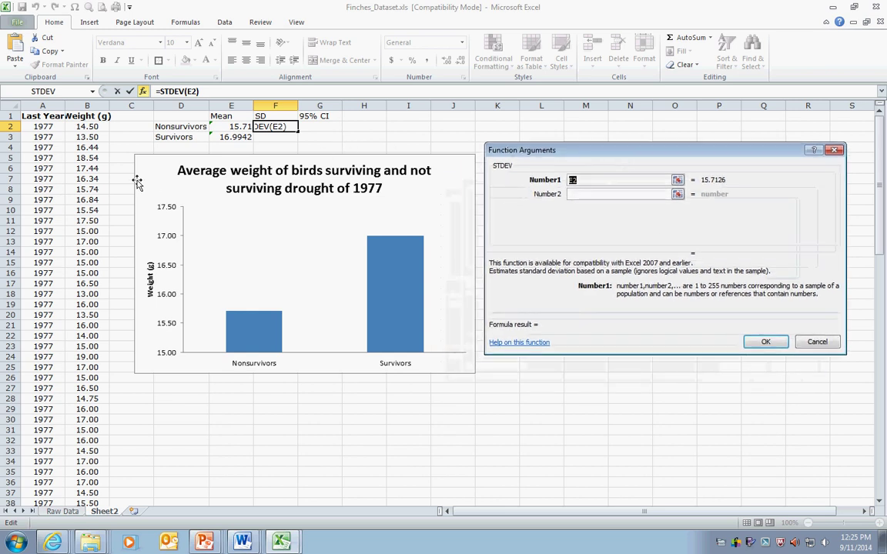
left_click_drag(81, 123, 87, 378)
key("Return")
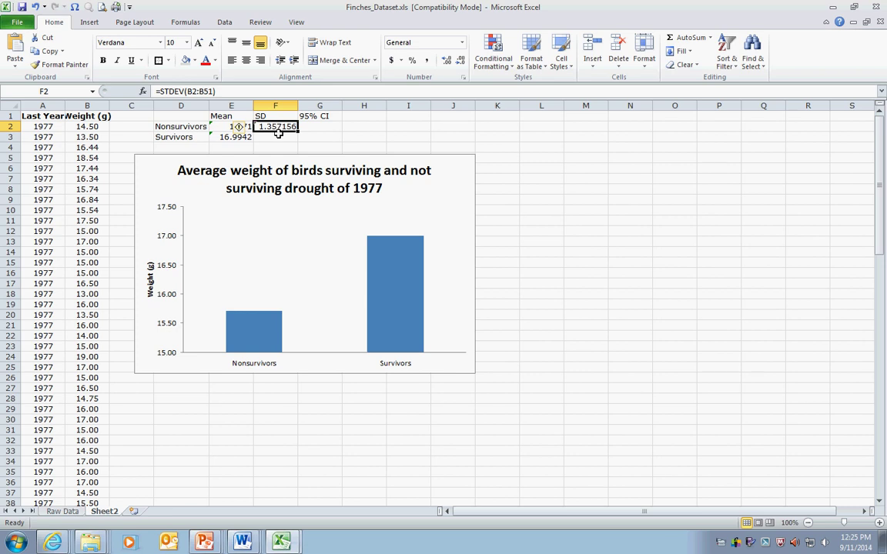
- Calculate the survivors' SD in F3 with the STDEV function over the weights B52:B101
left_click(277, 136)
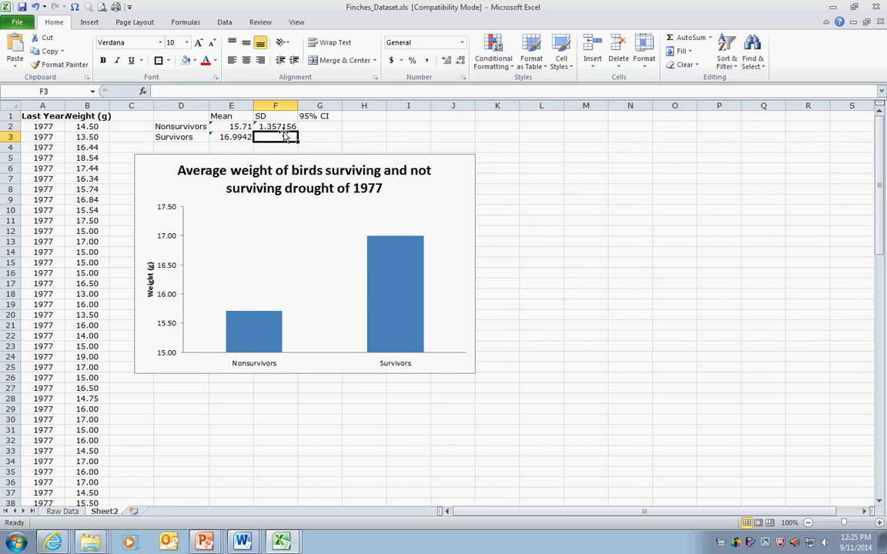
left_click(710, 37)
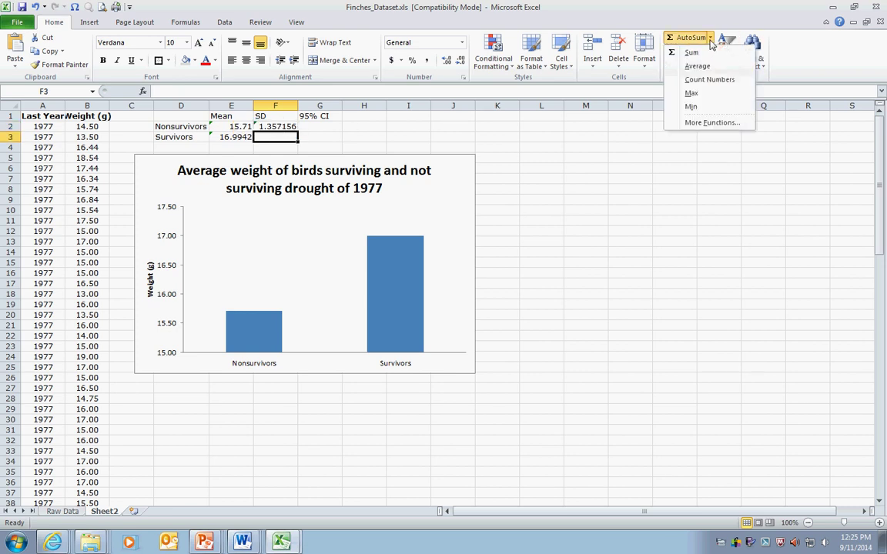
left_click(698, 123)
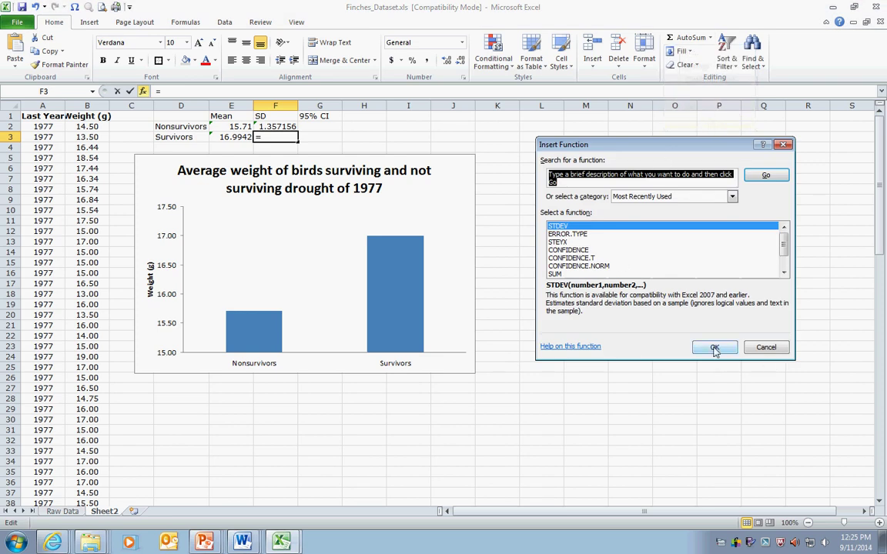
left_click(715, 350)
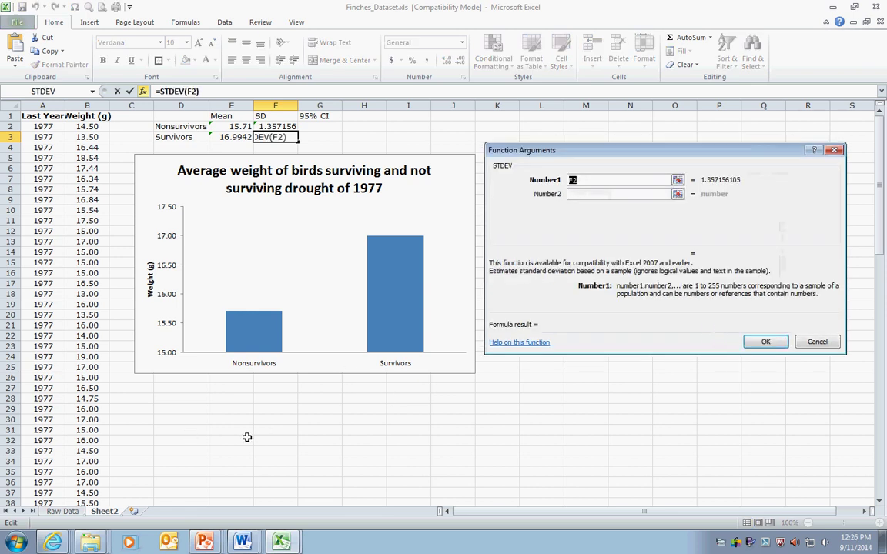
left_click(183, 432)
scroll(182, 433, "down", 3)
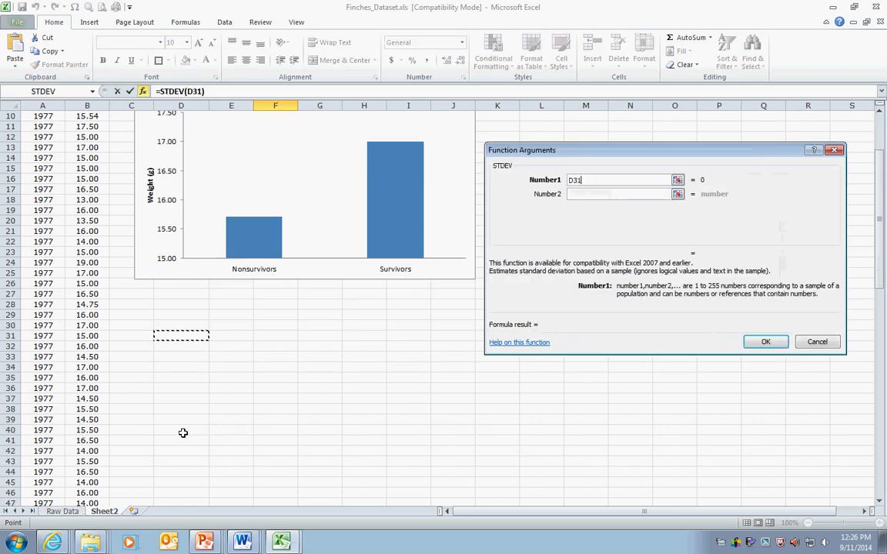
scroll(182, 429, "down", 7)
left_click(91, 336)
left_click_drag(91, 337, 99, 485)
left_click(759, 341)
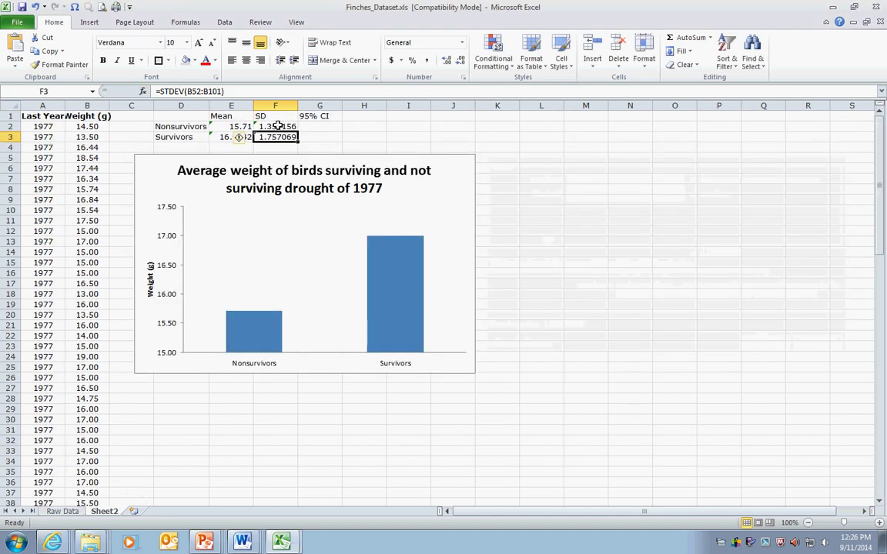
- Format the two SD values in F2:F3 as Number with 2 decimal places
left_click_drag(278, 126, 277, 137)
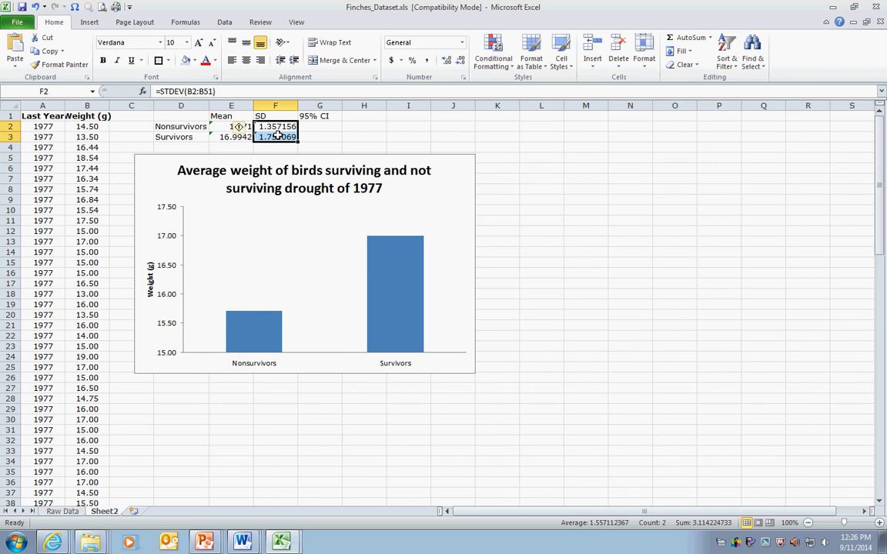
right_click(277, 136)
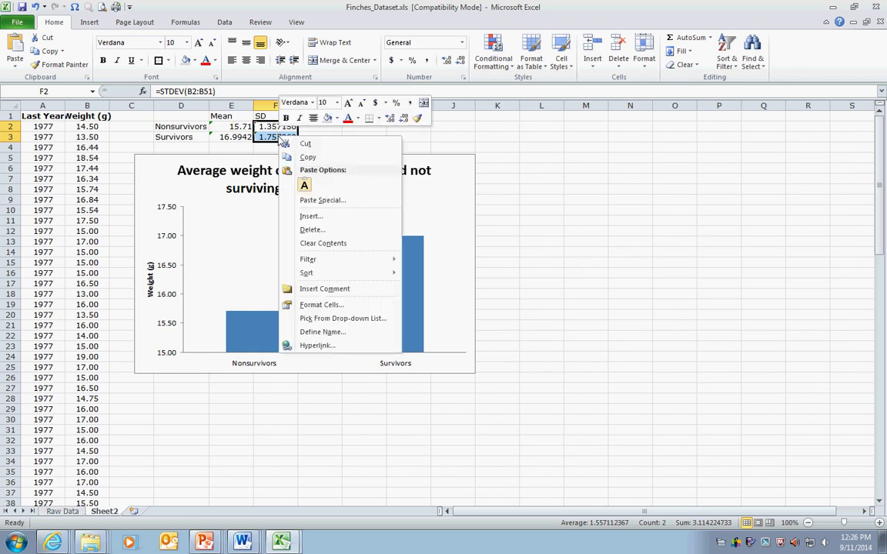
left_click(318, 305)
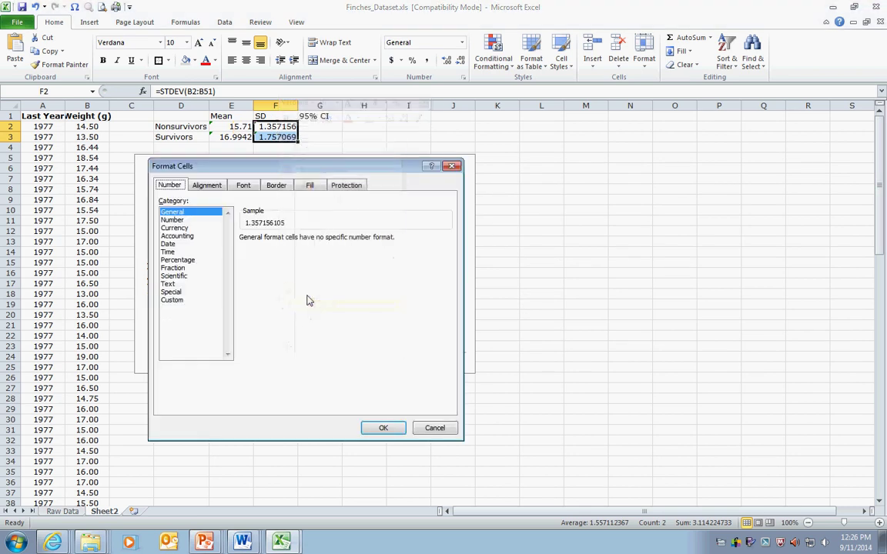
left_click(172, 220)
left_click(321, 242)
left_click(321, 236)
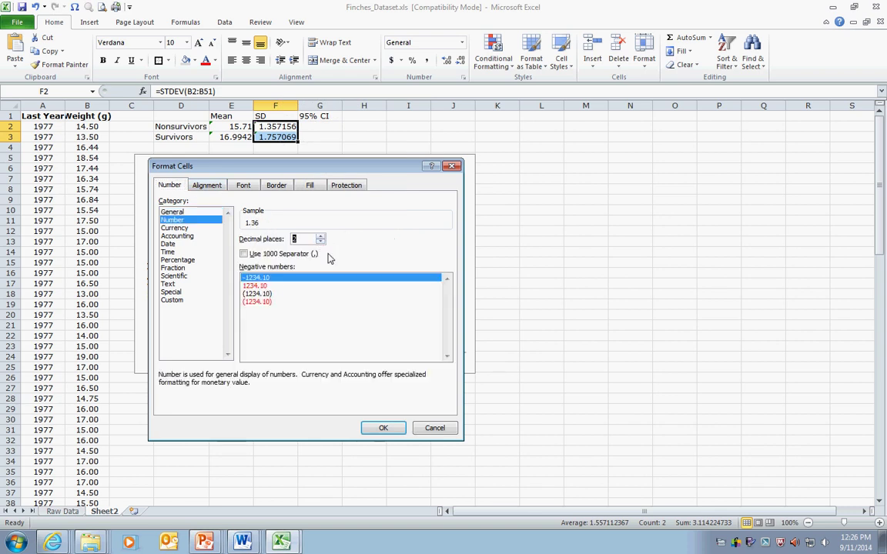
left_click(382, 428)
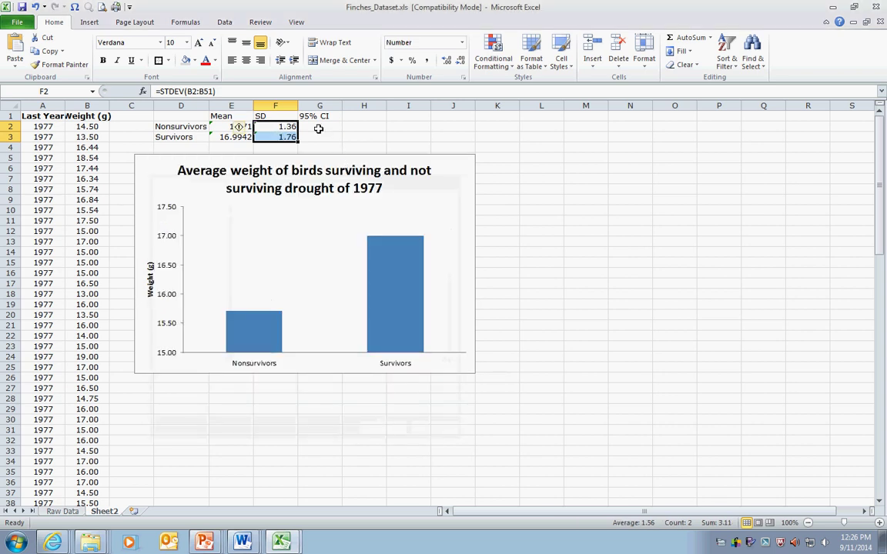
- Format the two mean values in E2:E3 as Number with 2 decimal places
left_click(318, 129)
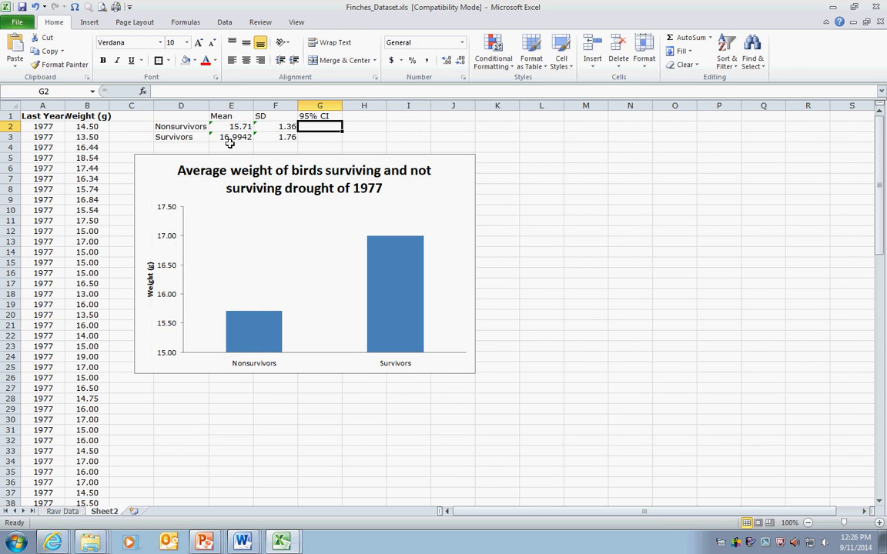
left_click_drag(234, 125, 233, 137)
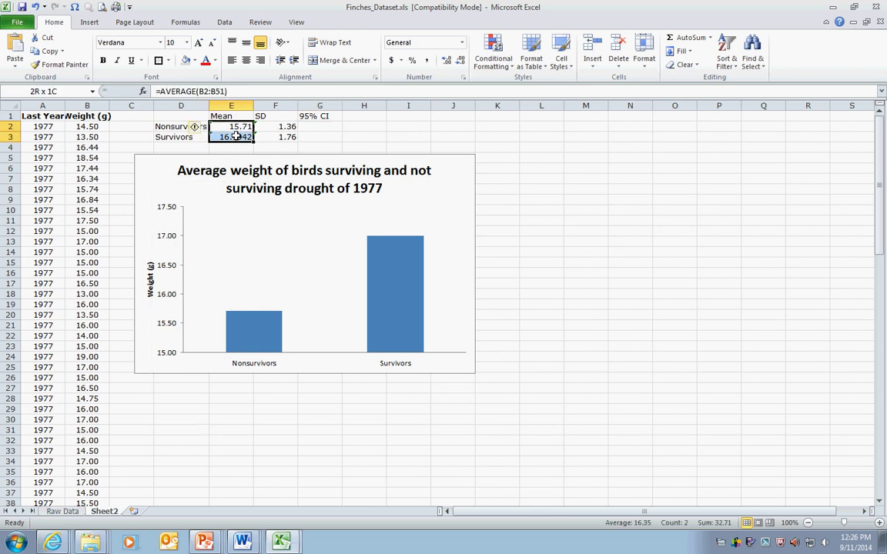
right_click(234, 137)
left_click(276, 305)
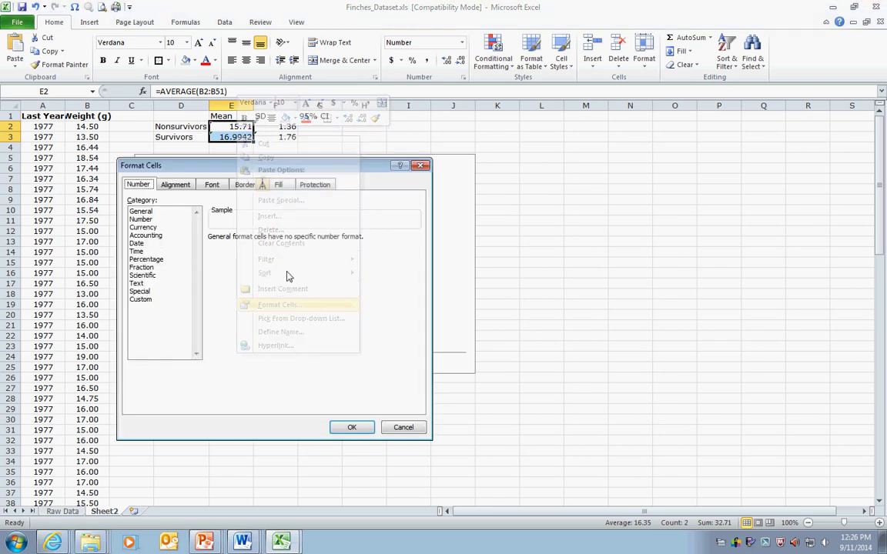
left_click(141, 218)
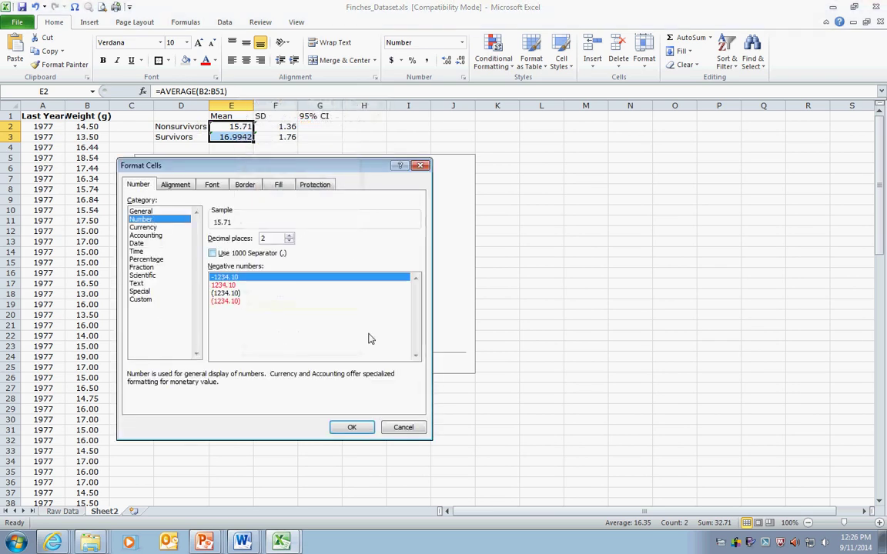
left_click(352, 428)
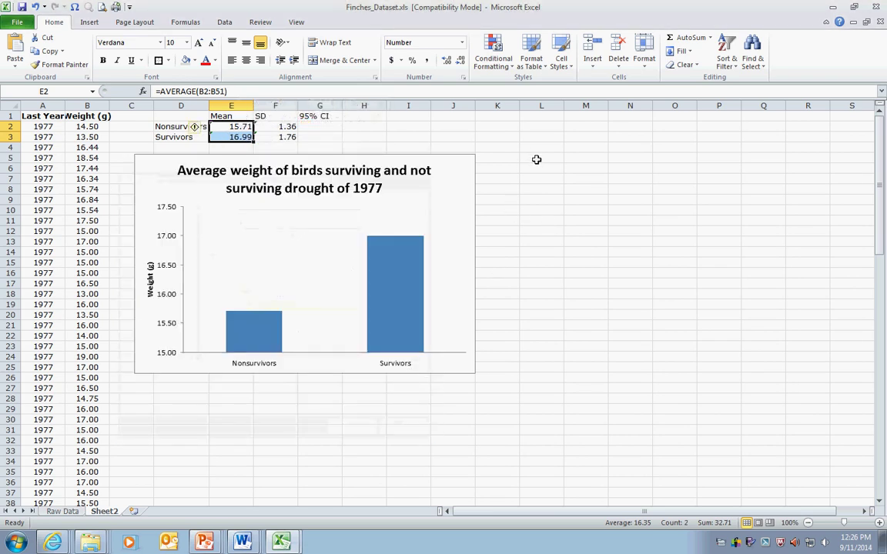
- Search the function library for "confidence" and insert the CONFIDENCE function in cell G2 for the nonsurvivors
left_click(326, 125)
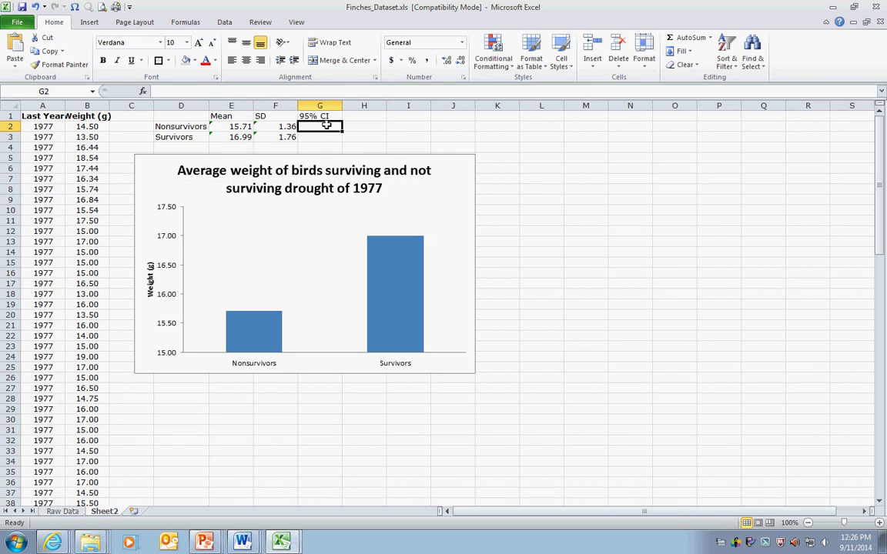
left_click(711, 36)
left_click(713, 124)
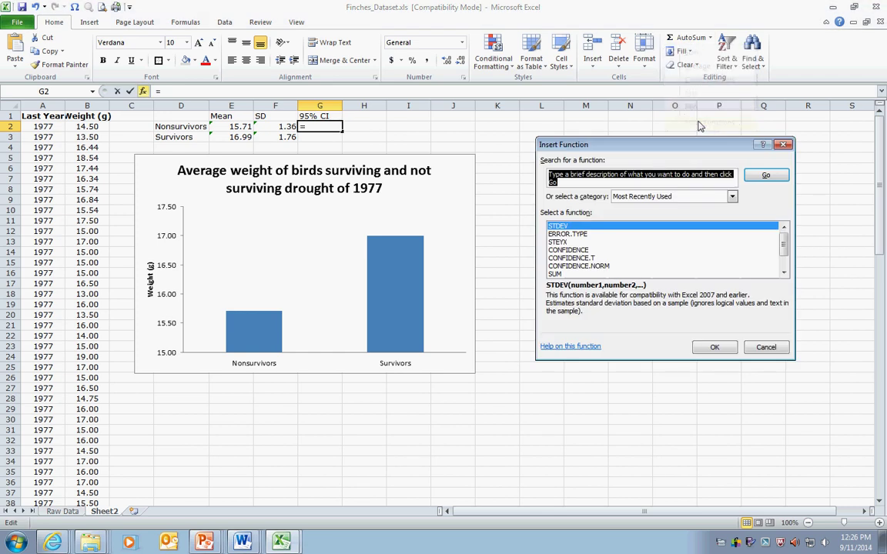
type("con")
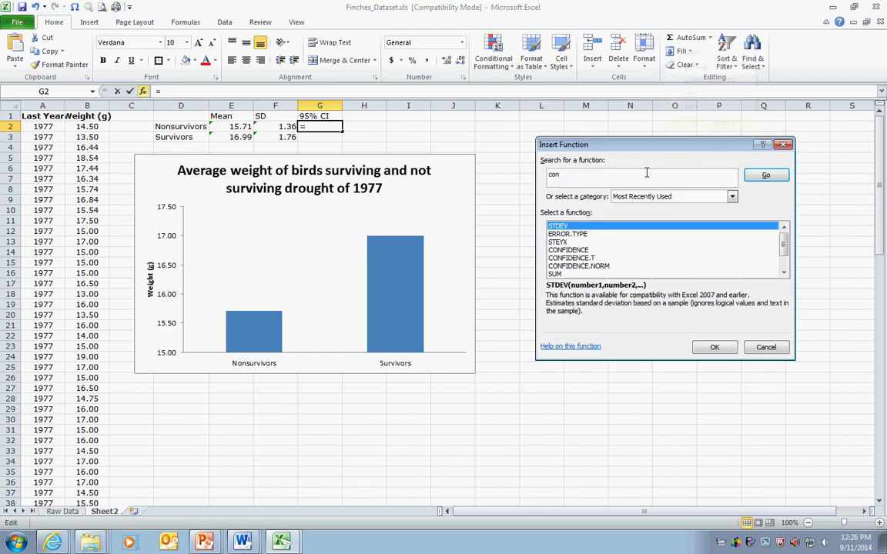
type("fidence")
key("Return")
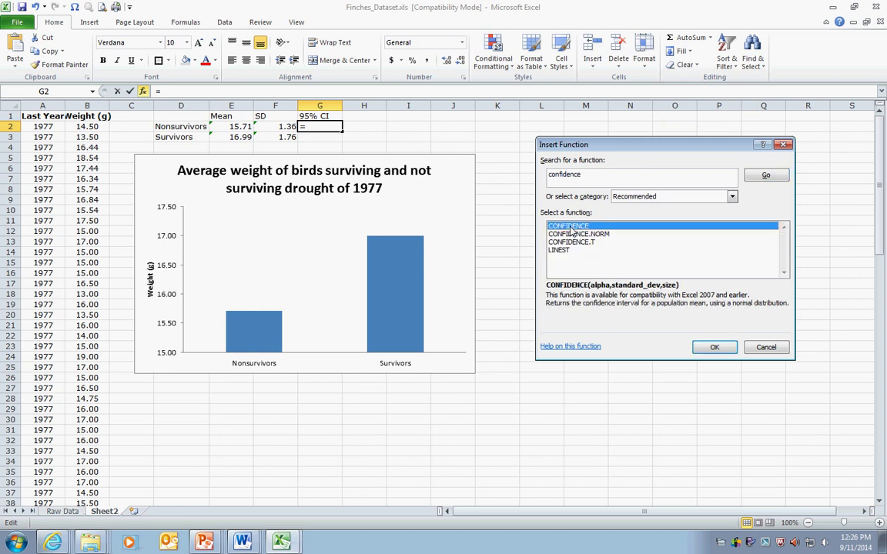
left_click(714, 348)
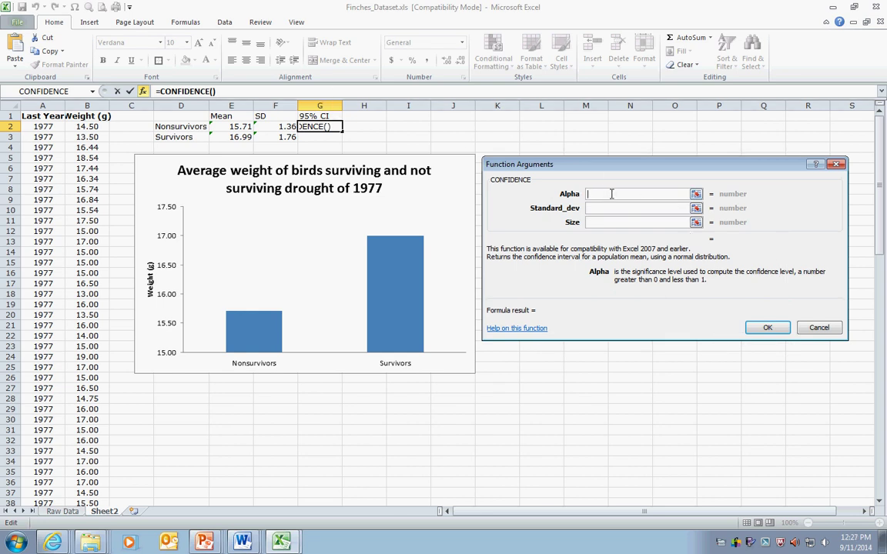
- Complete the nonsurvivors' CONFIDENCE function with alpha .05, standard deviation 1.36 and sample size 50
type(".05")
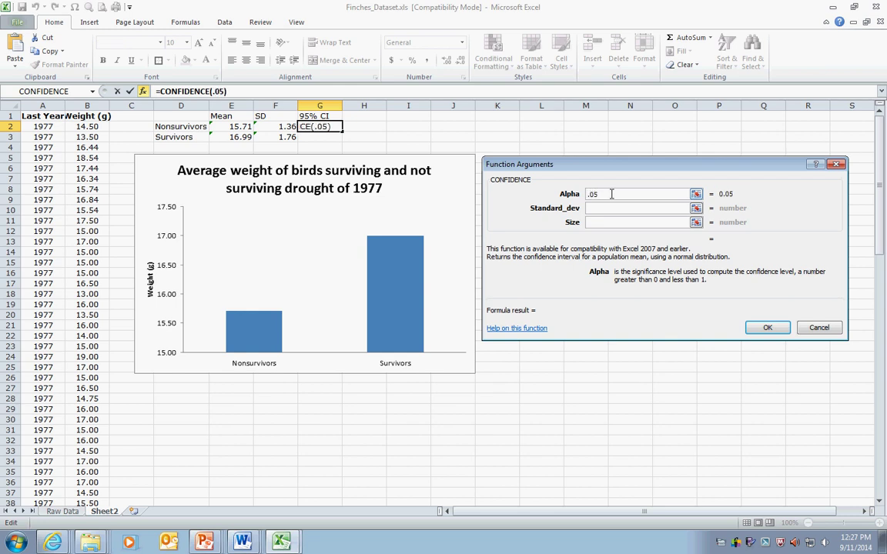
left_click(612, 208)
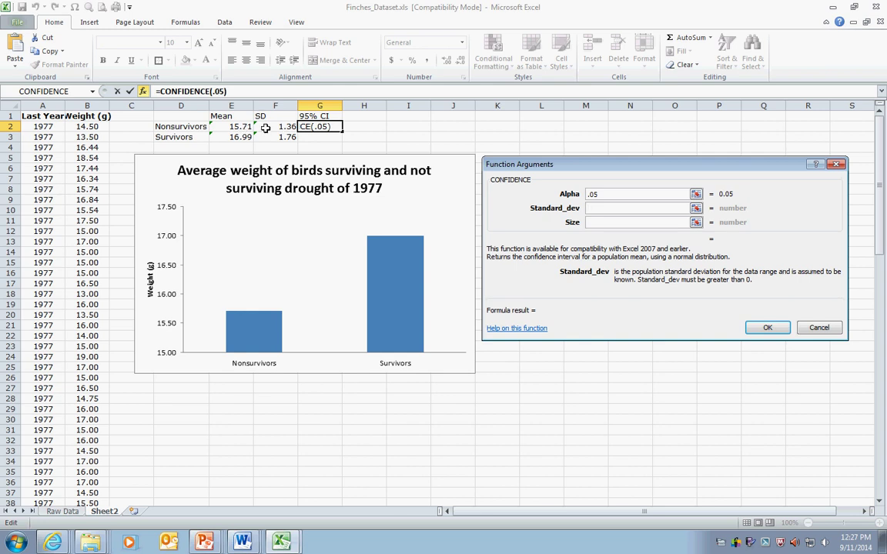
type("1.36")
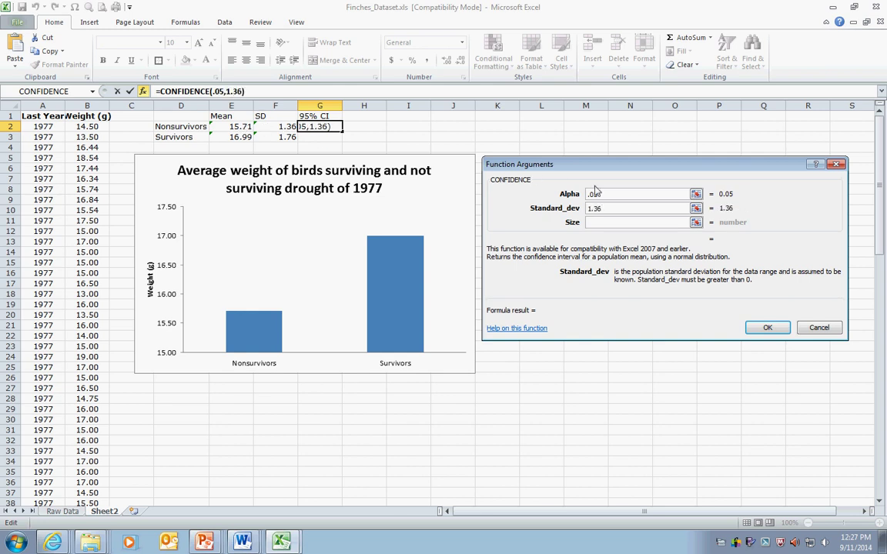
left_click(641, 222)
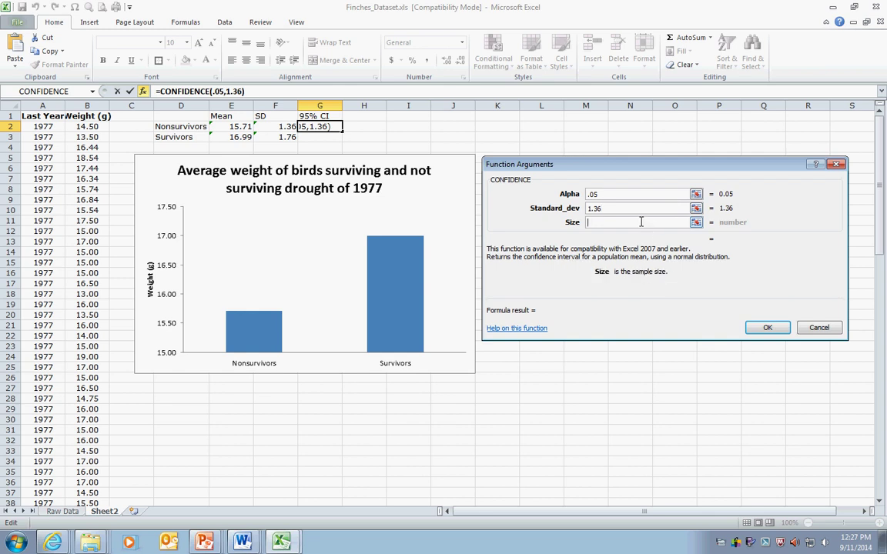
type("50")
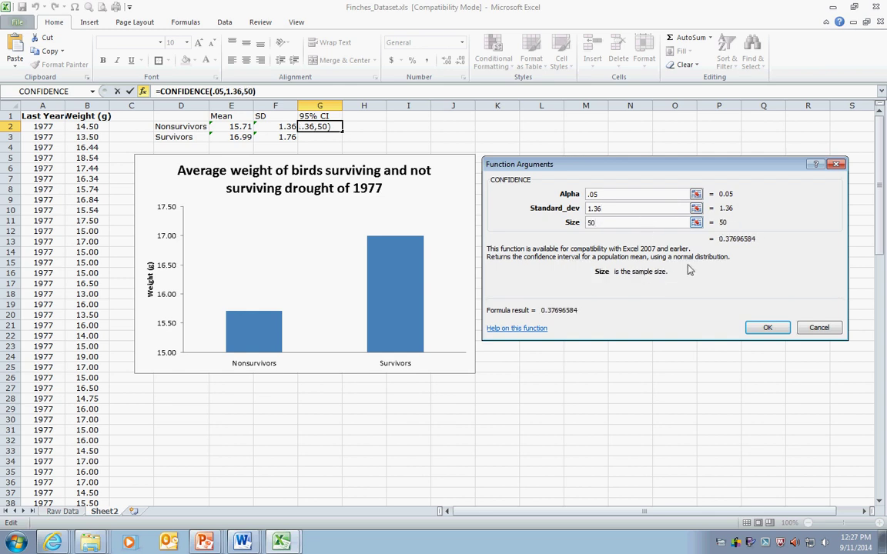
left_click(768, 328)
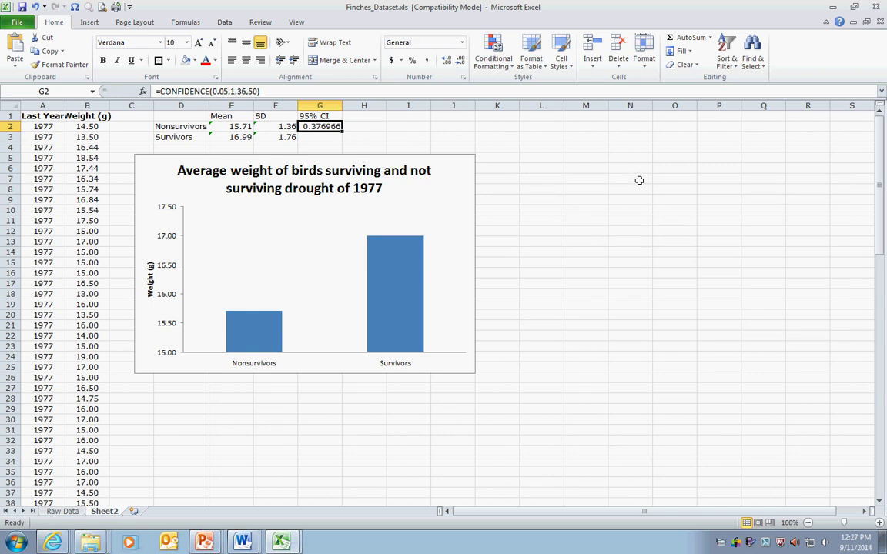
right_click(330, 130)
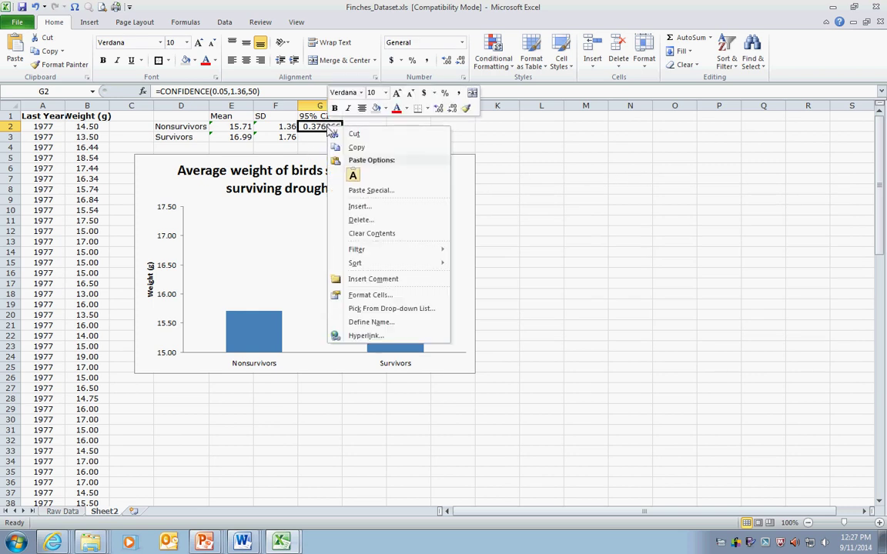
- Calculate the survivors' 95% CI in G3 with the CONFIDENCE function, using alpha .05, standard deviation 1.76 and size 50
left_click(317, 137)
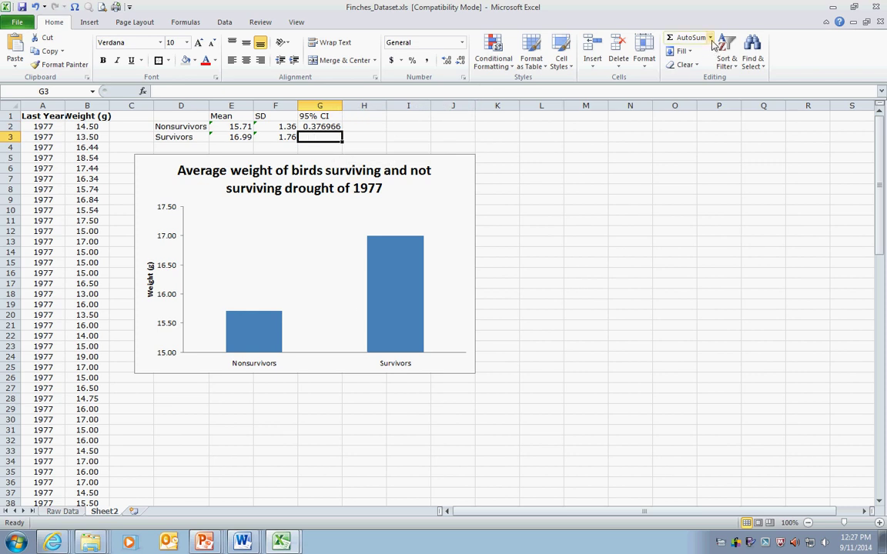
left_click(710, 38)
left_click(697, 123)
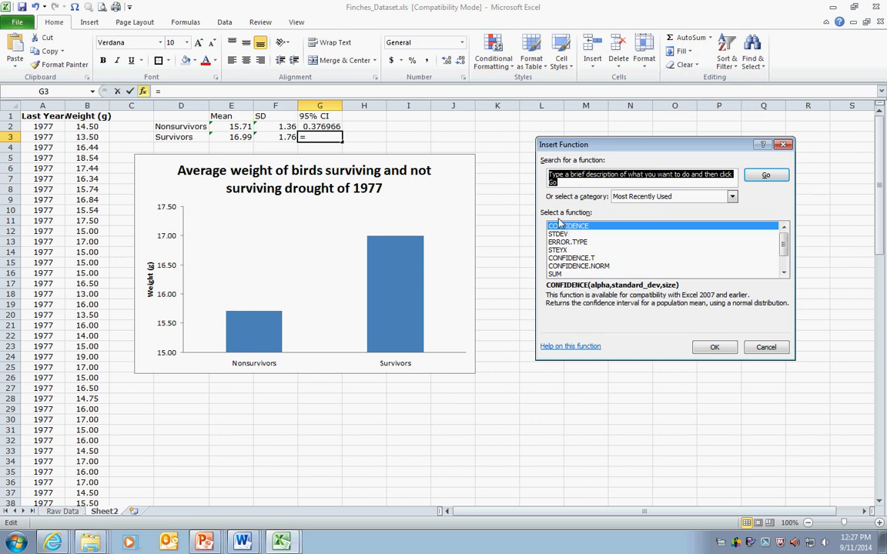
left_click(714, 348)
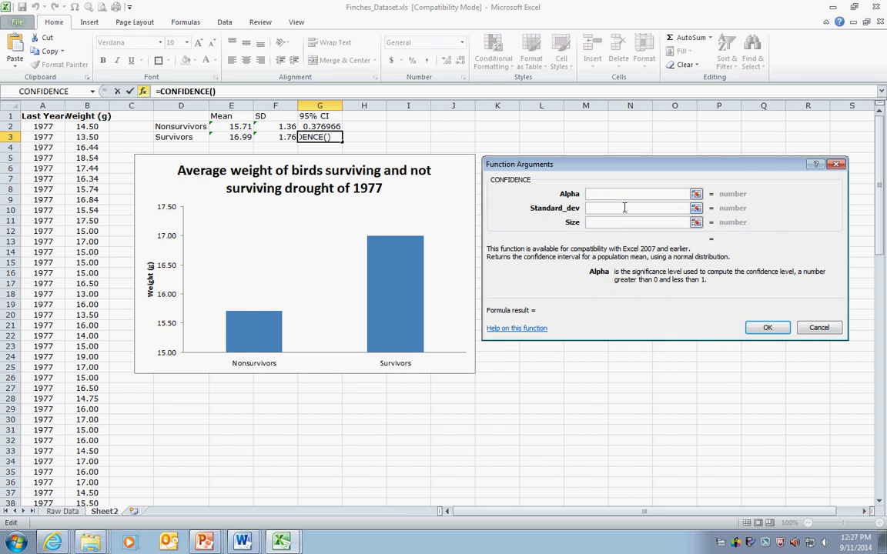
type(".05")
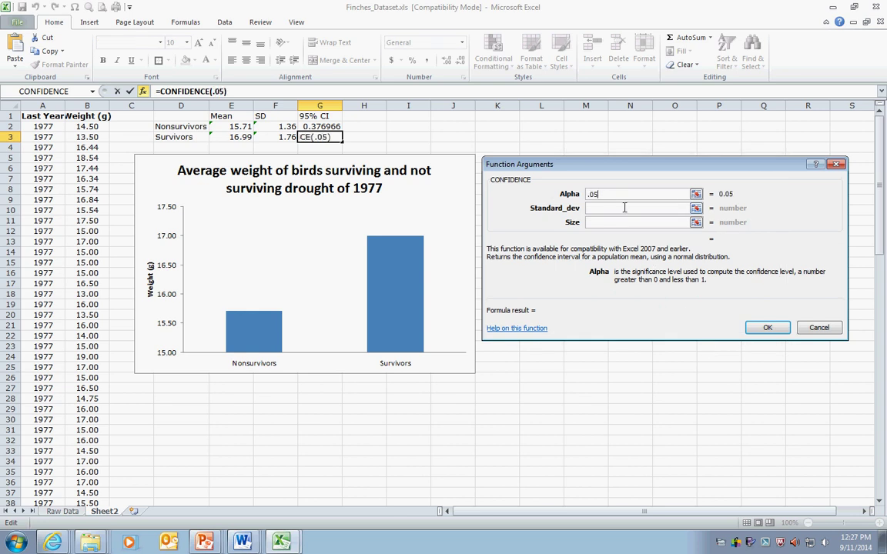
left_click(625, 207)
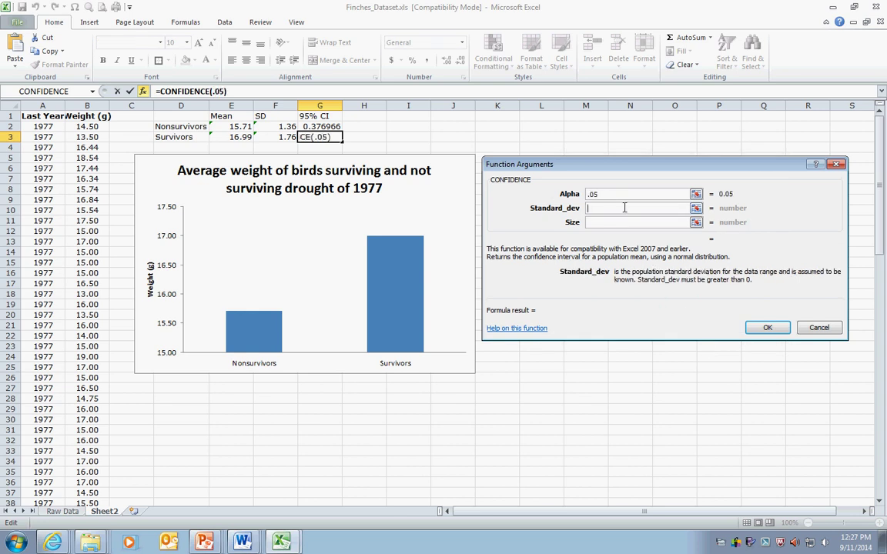
type("1.76")
left_click(619, 222)
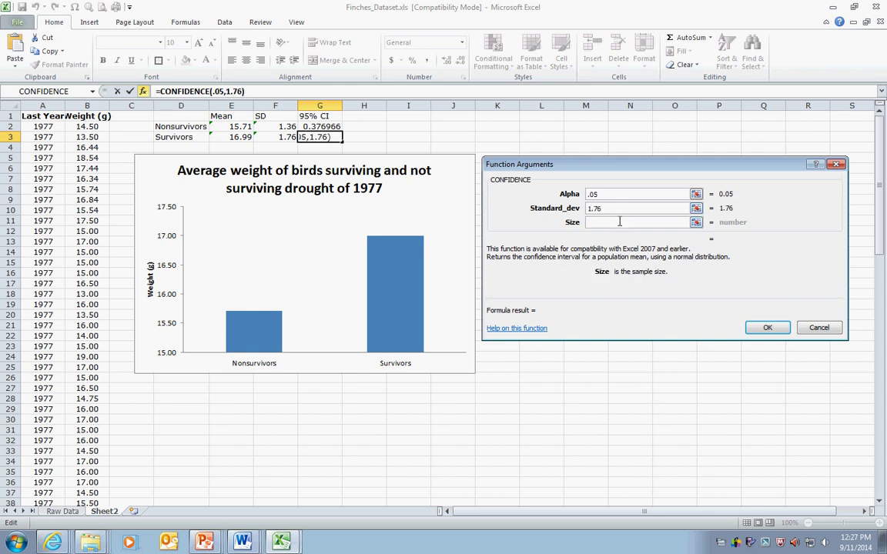
type("50")
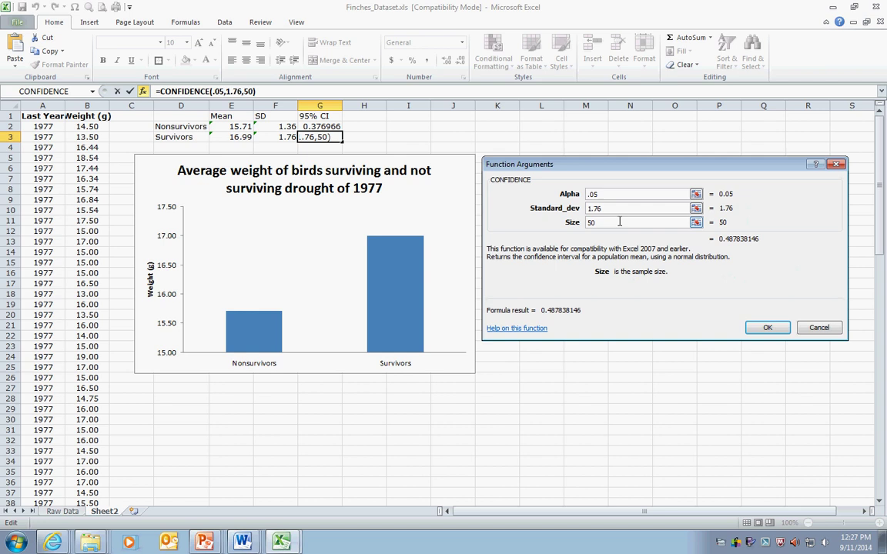
left_click(766, 327)
- Format the two 95% CI values in G2:G3 as Number with 2 decimal places
left_click_drag(322, 126, 328, 136)
right_click(329, 136)
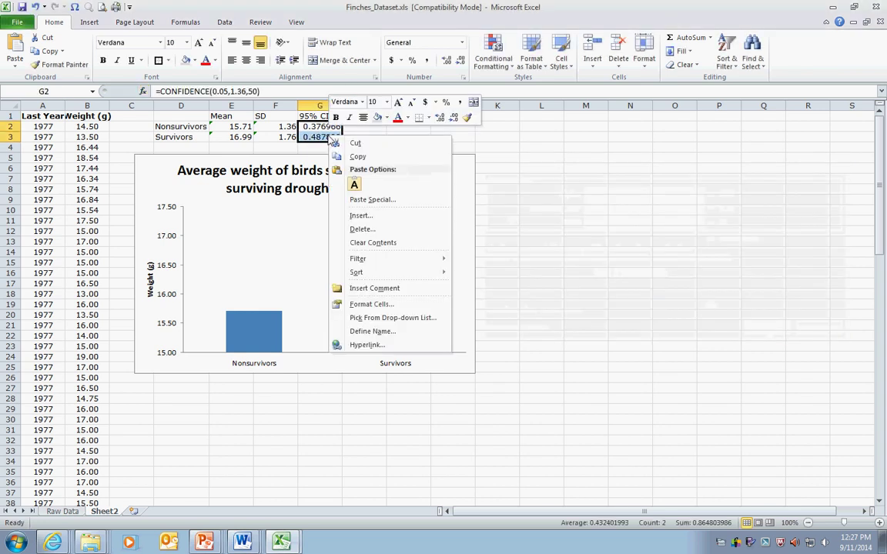
left_click(356, 304)
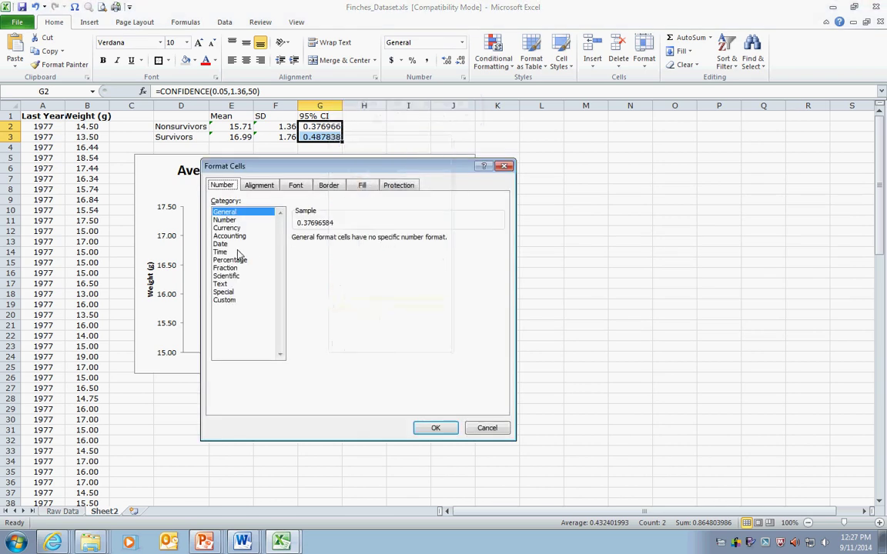
left_click(224, 220)
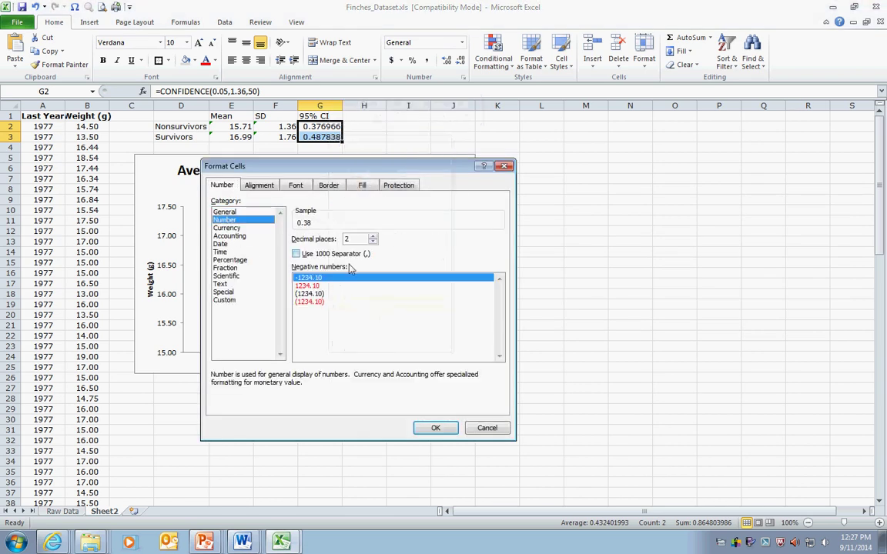
left_click(438, 428)
left_click(560, 242)
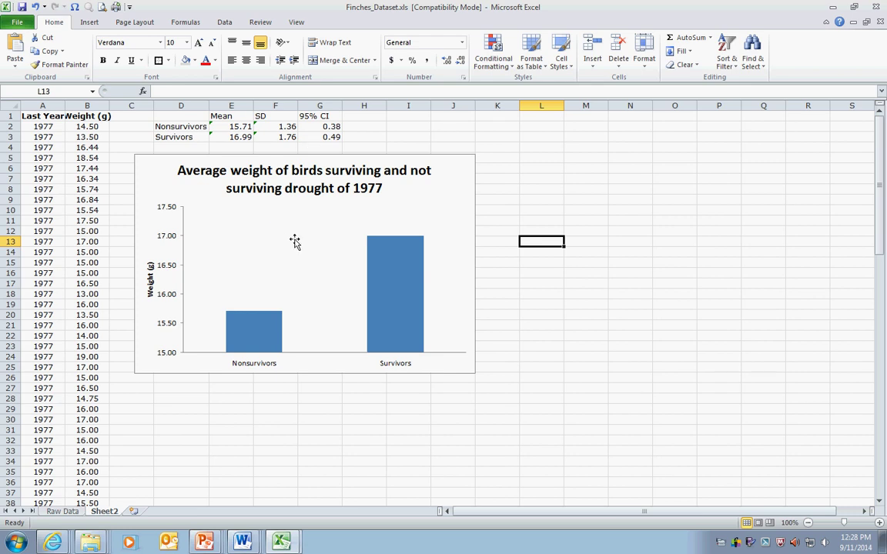
- Add standard error bars to the chart's series of mean weights
mouse_move(265, 341)
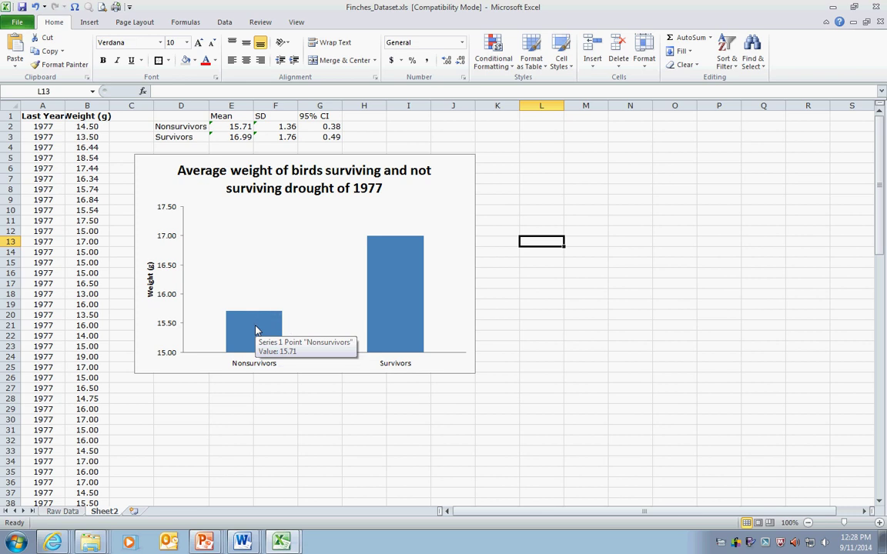
left_click(256, 331)
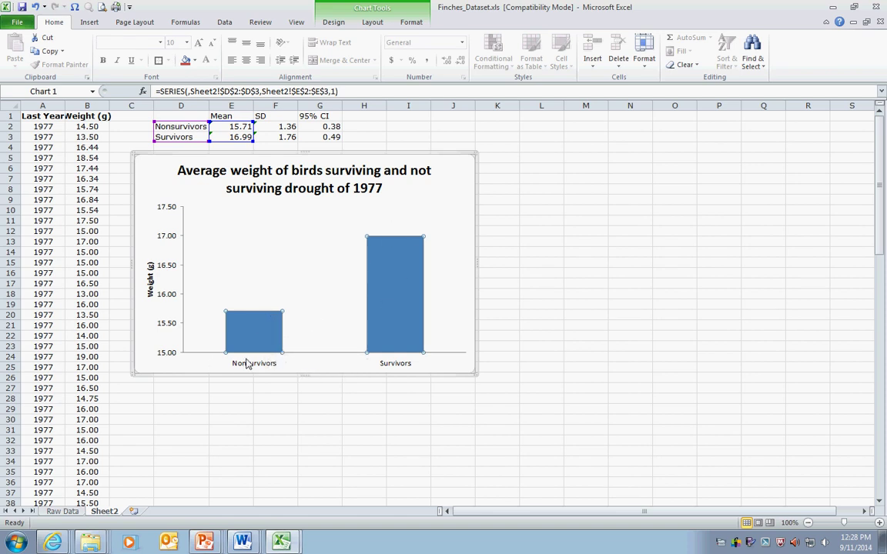
mouse_move(260, 328)
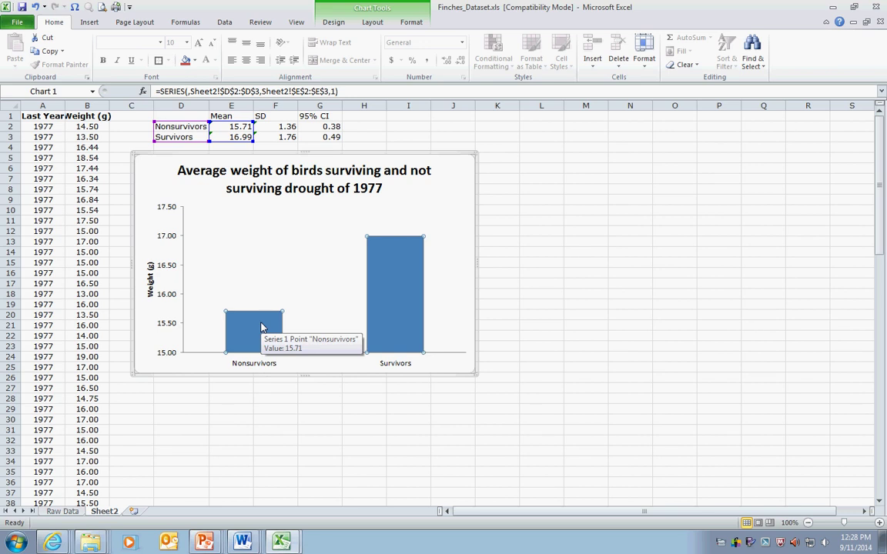
right_click(260, 327)
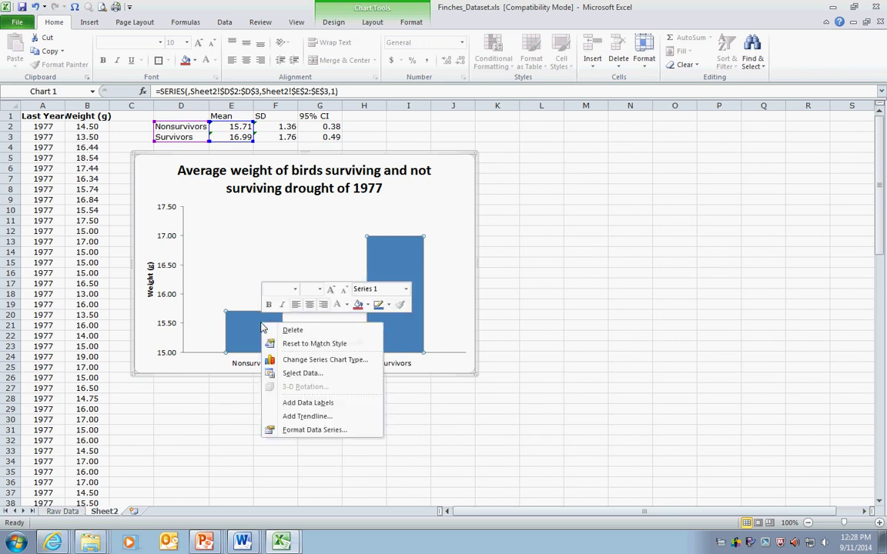
key("Escape")
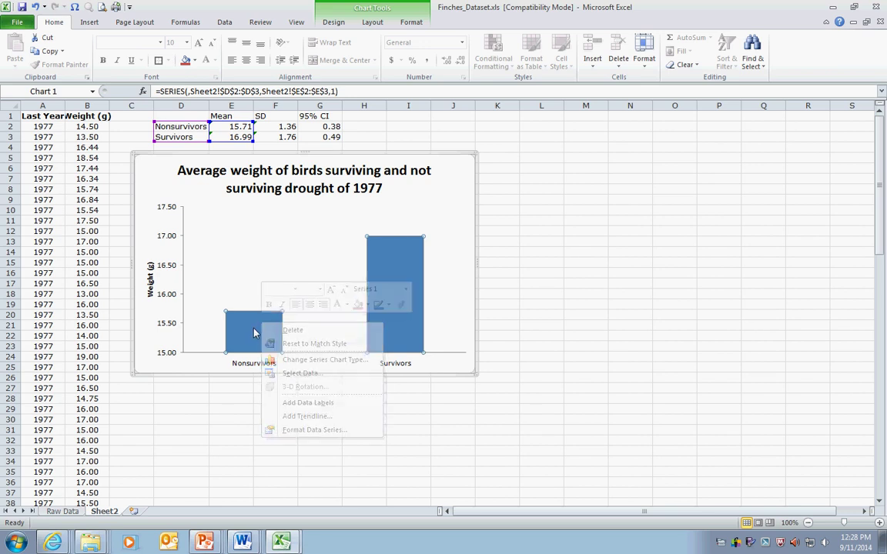
left_click(335, 23)
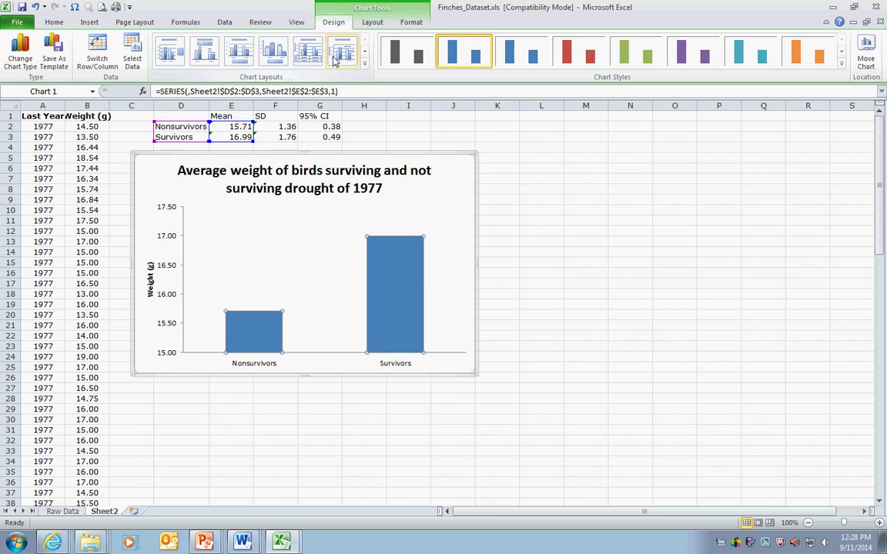
left_click(372, 23)
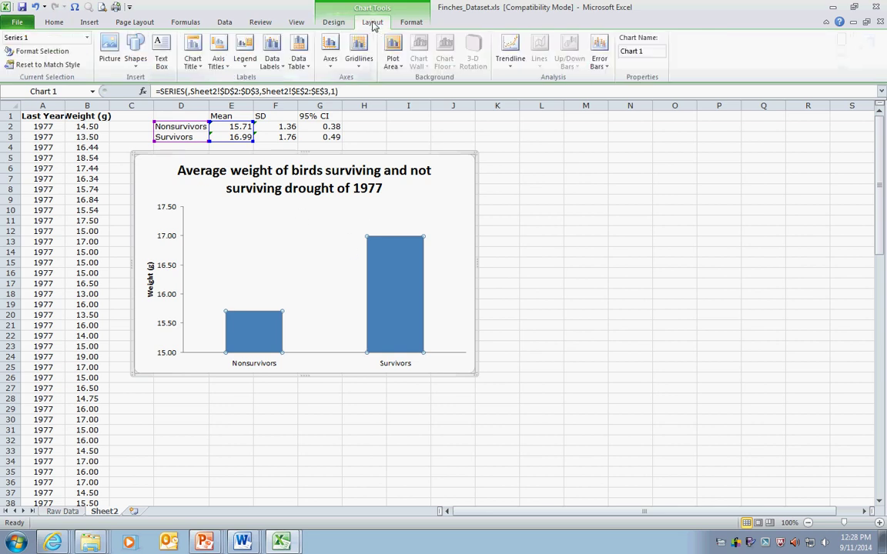
left_click(601, 67)
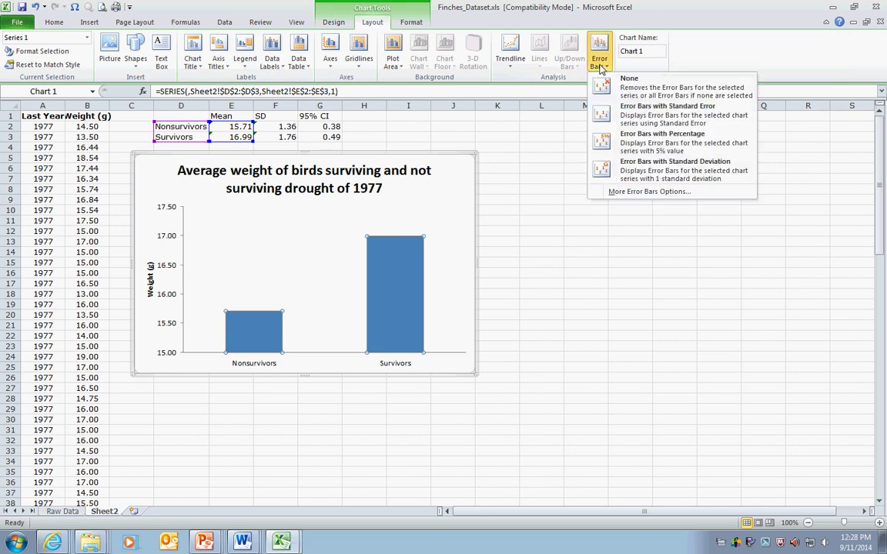
left_click(624, 120)
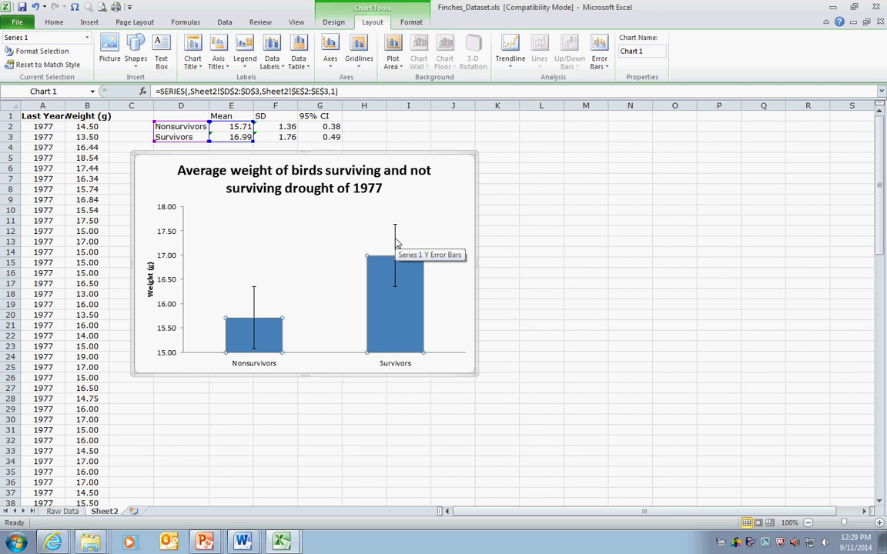
- Change the error amount of the chart's vertical error bars to a fixed value of .38
left_click(397, 243)
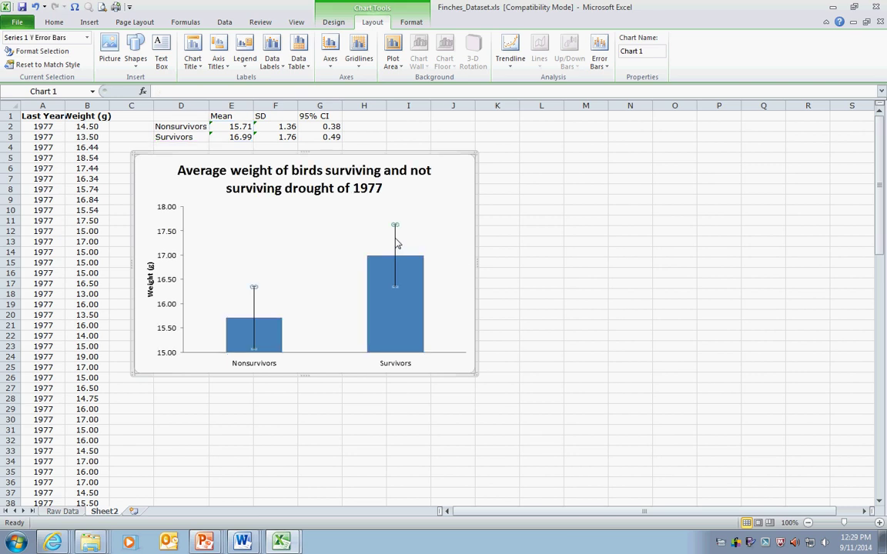
right_click(397, 243)
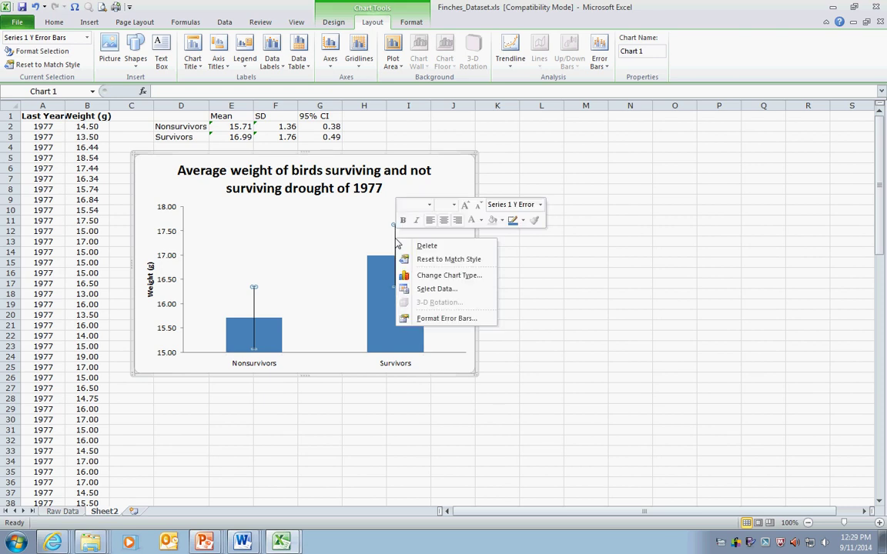
left_click(432, 318)
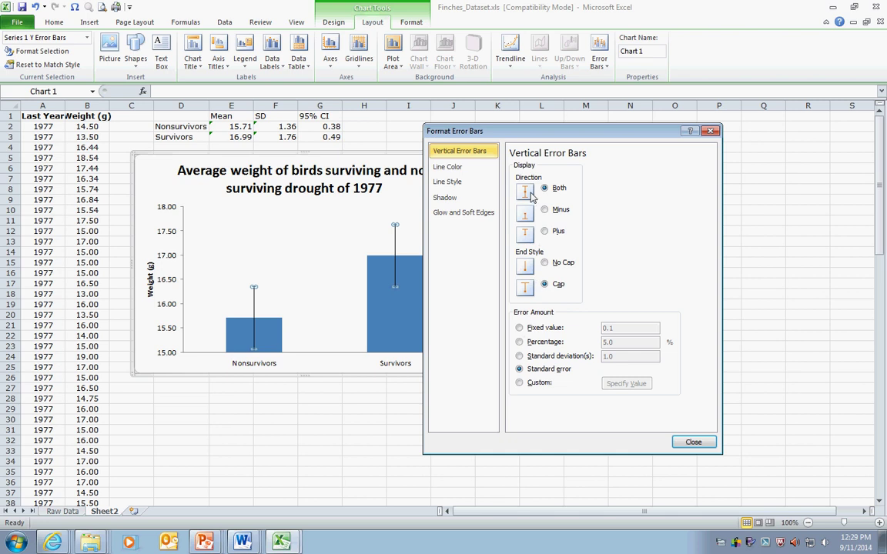
left_click(519, 328)
left_click_drag(625, 328, 587, 328)
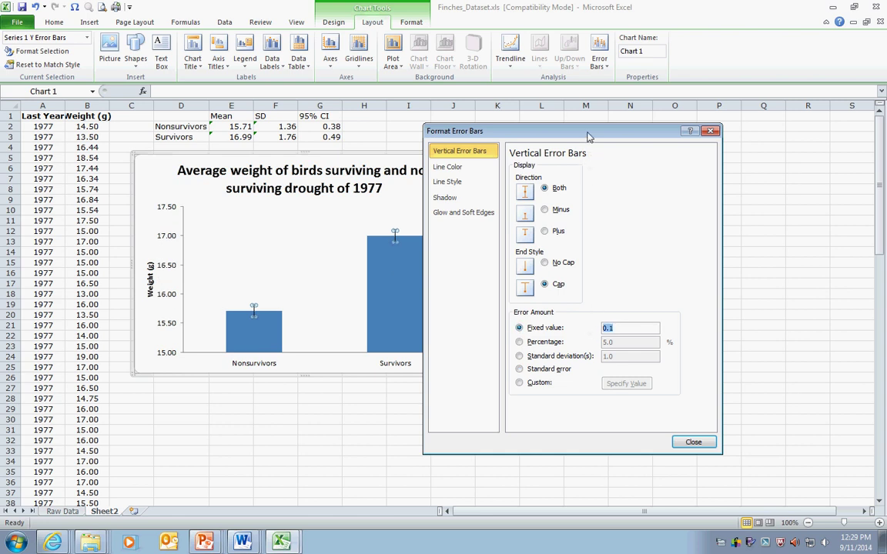
left_click_drag(589, 136, 595, 134)
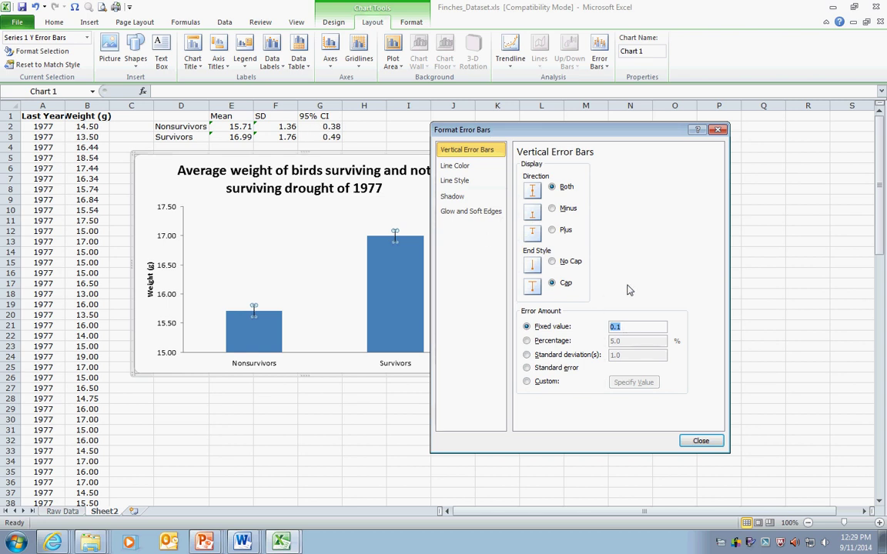
type(".38")
left_click(701, 440)
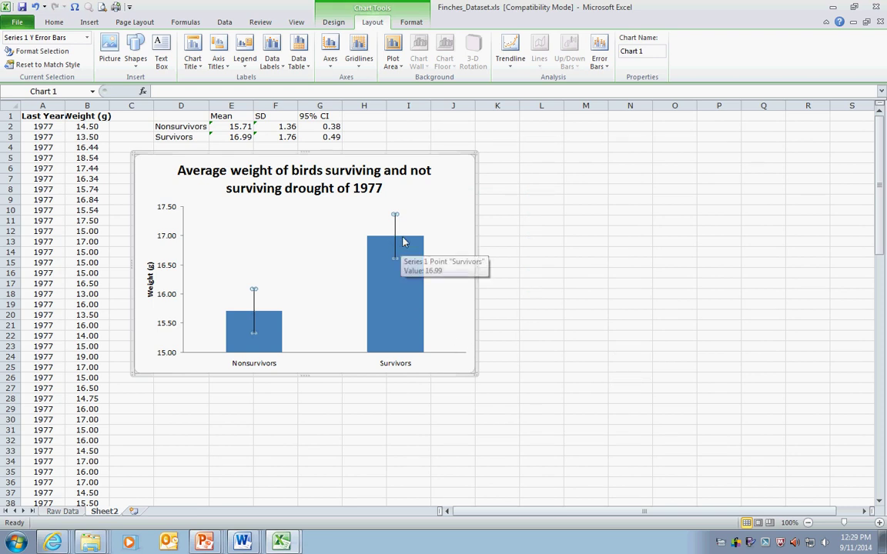
left_click(453, 230)
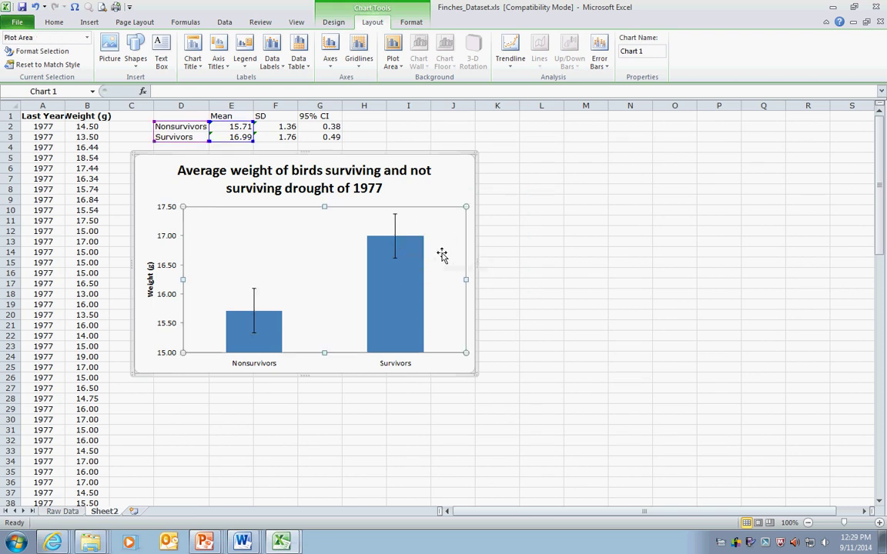
left_click(446, 187)
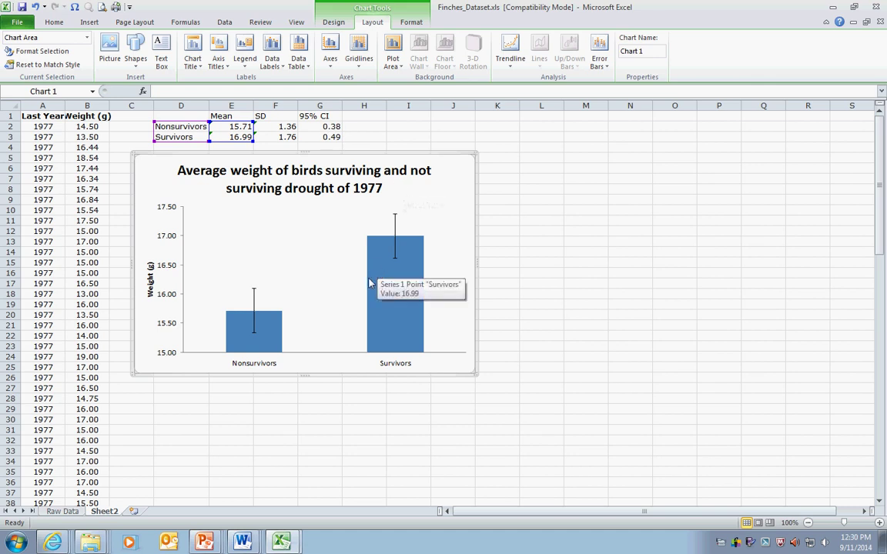
mouse_move(422, 304)
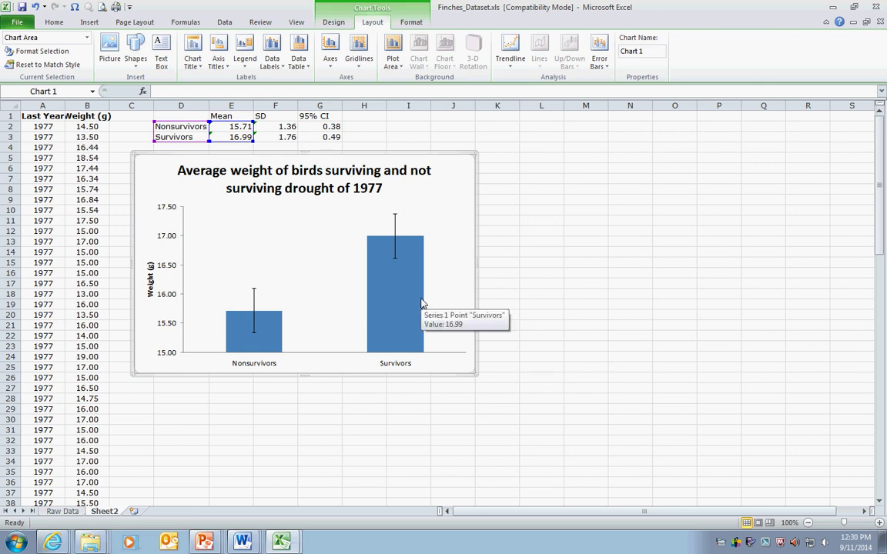
mouse_move(255, 308)
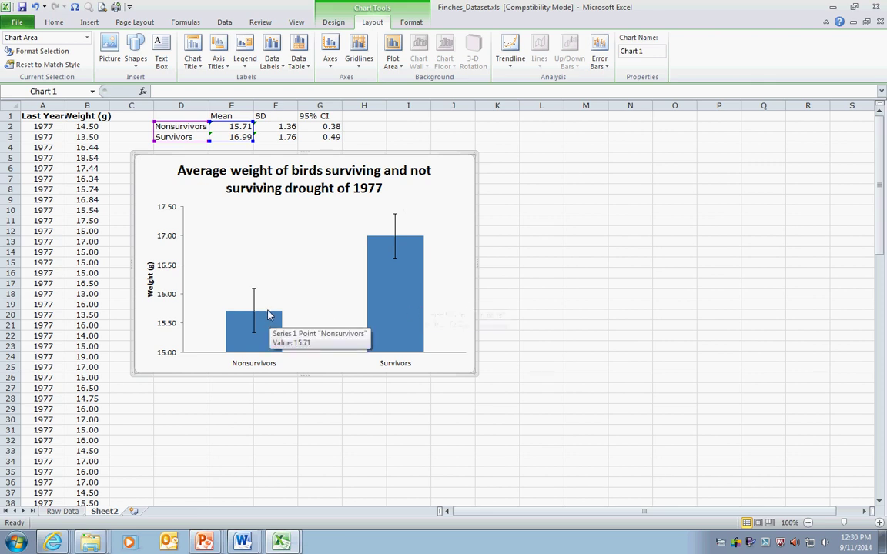